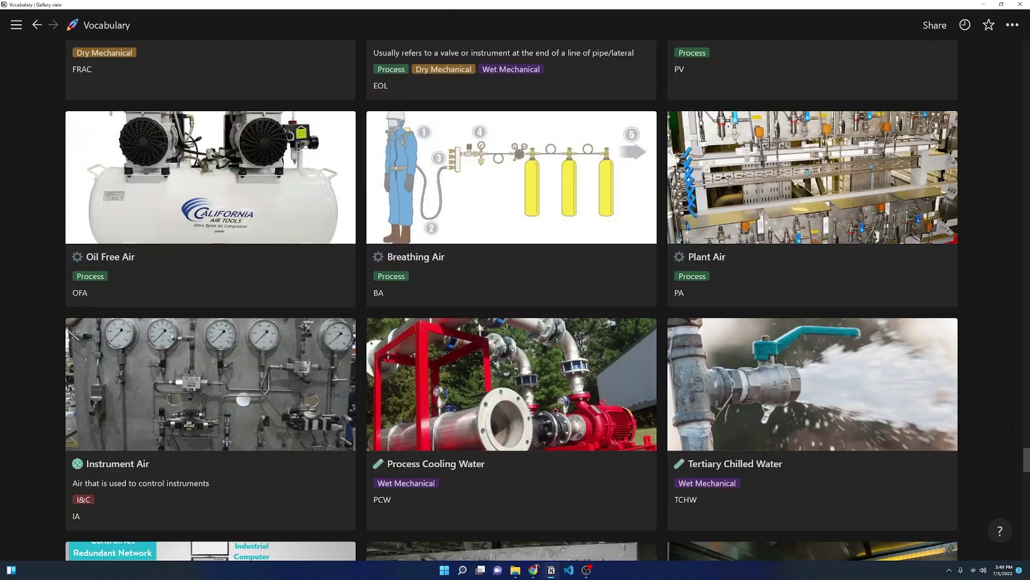
scroll(1011, 426, down, 2)
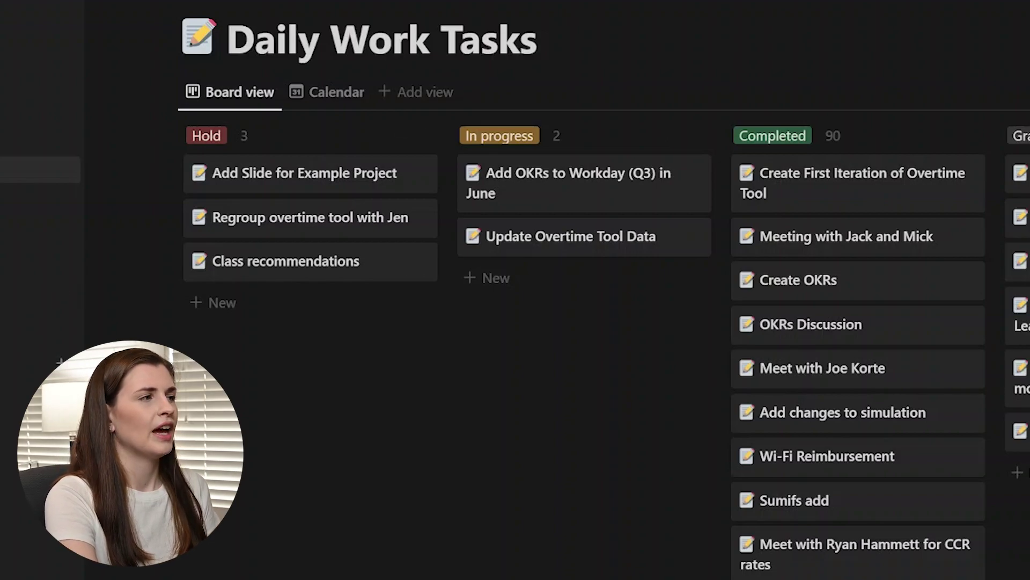
click(48, 194)
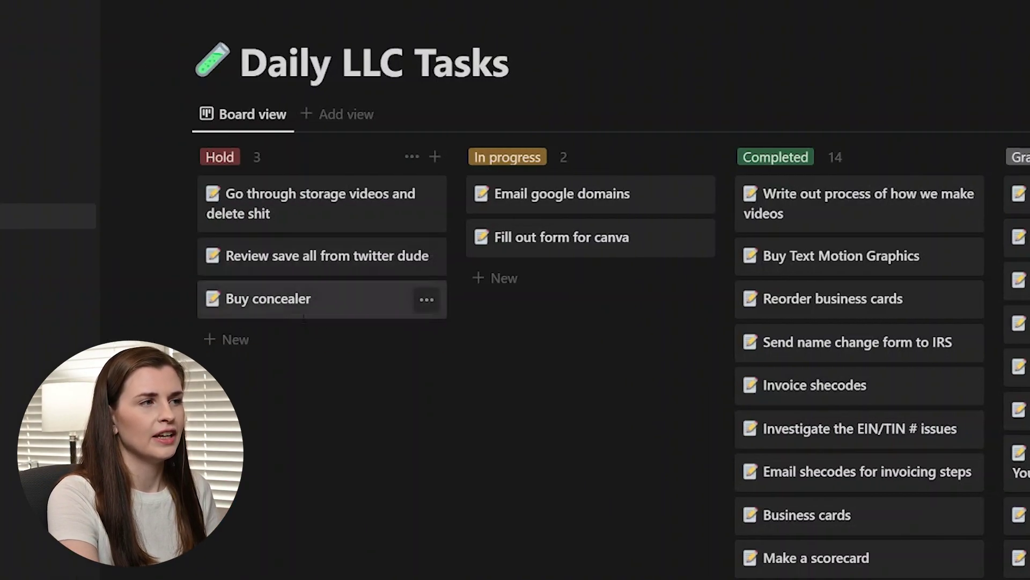
Drag the Buy concealer card toward In progress and leave it back in Hold
mouse_move(253, 308)
mouse_down()
mouse_move(491, 332)
mouse_move(278, 302)
mouse_move(270, 310)
mouse_up()
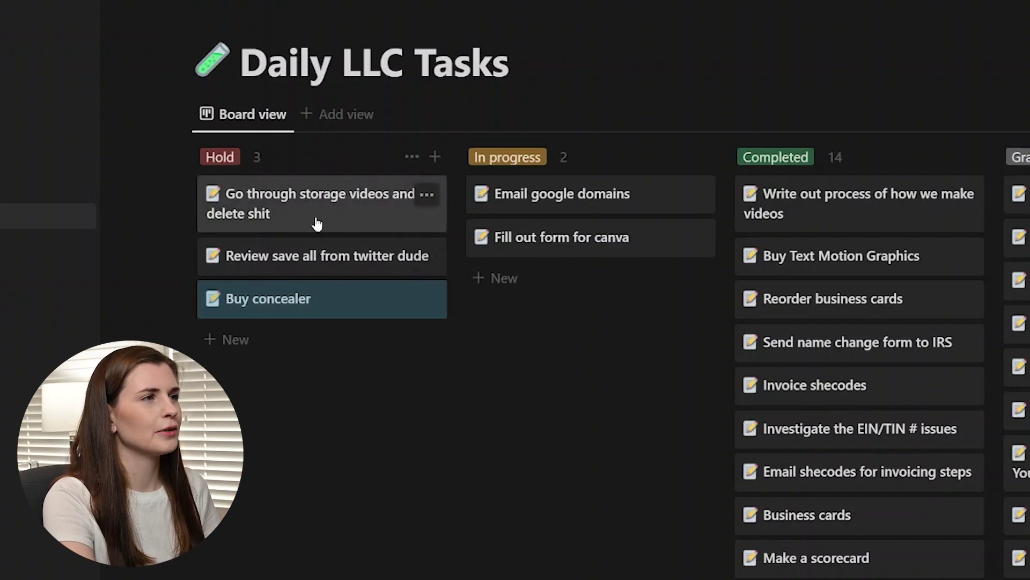
Set the Email google domains task's Date Completed to Jul 5, 2022
drag(663, 213, 583, 209)
click(582, 209)
click(411, 278)
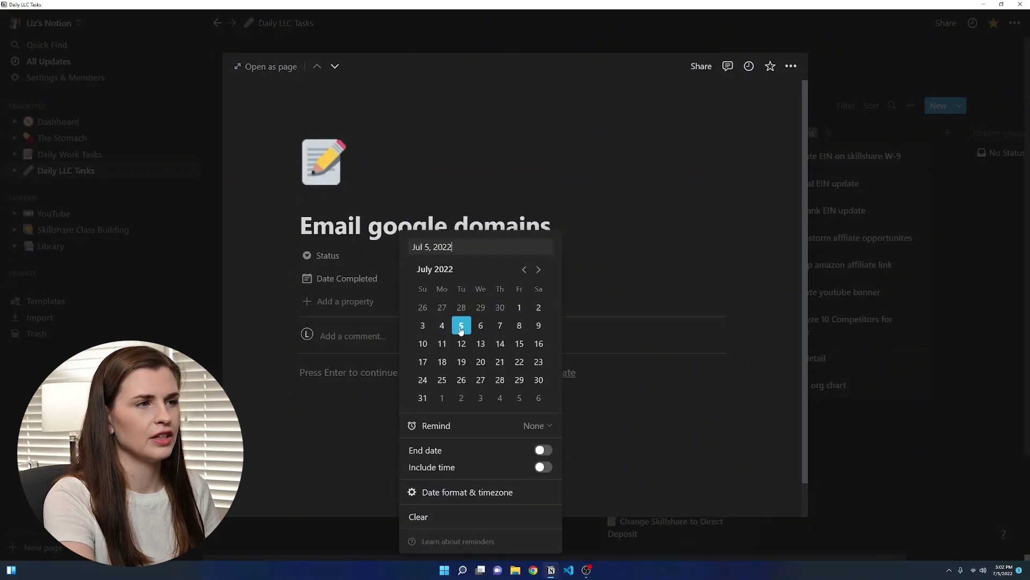
click(853, 195)
click(852, 194)
drag(580, 166, 537, 156)
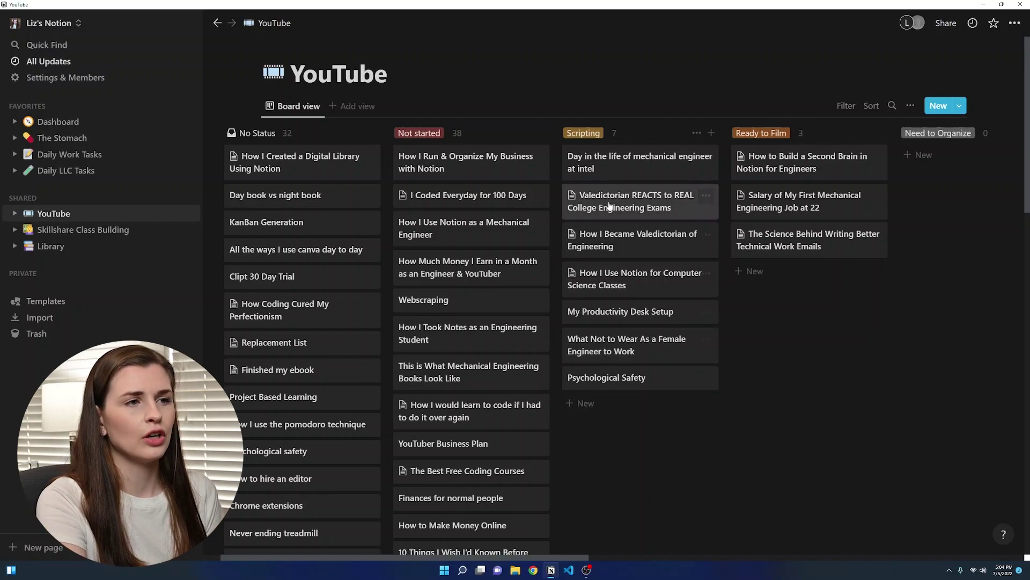
Scroll across the YouTube board to Completed and open the 5 Steps to Become Financially Stable script
scroll(810, 279, right, 3)
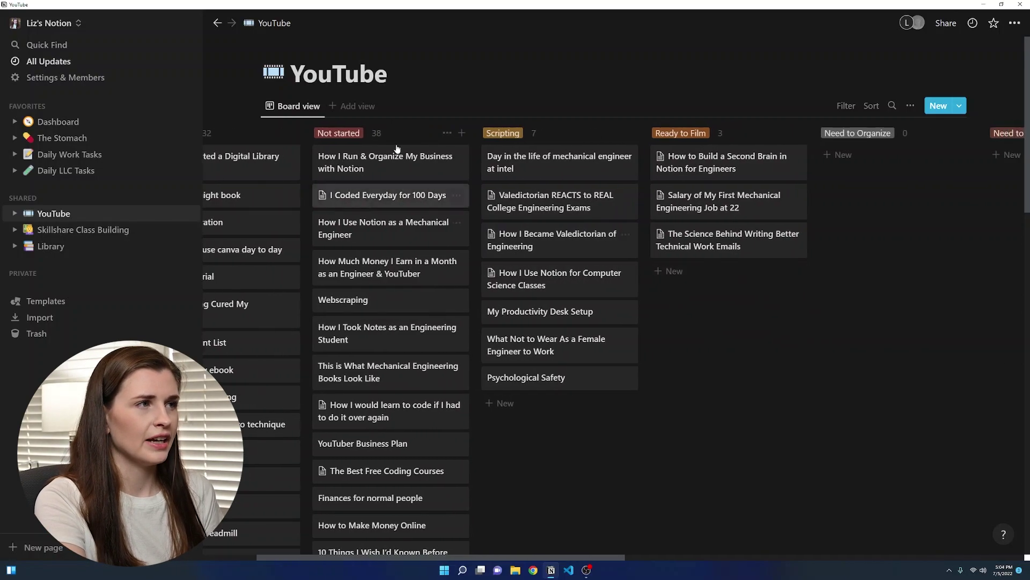
scroll(563, 237, right, 9)
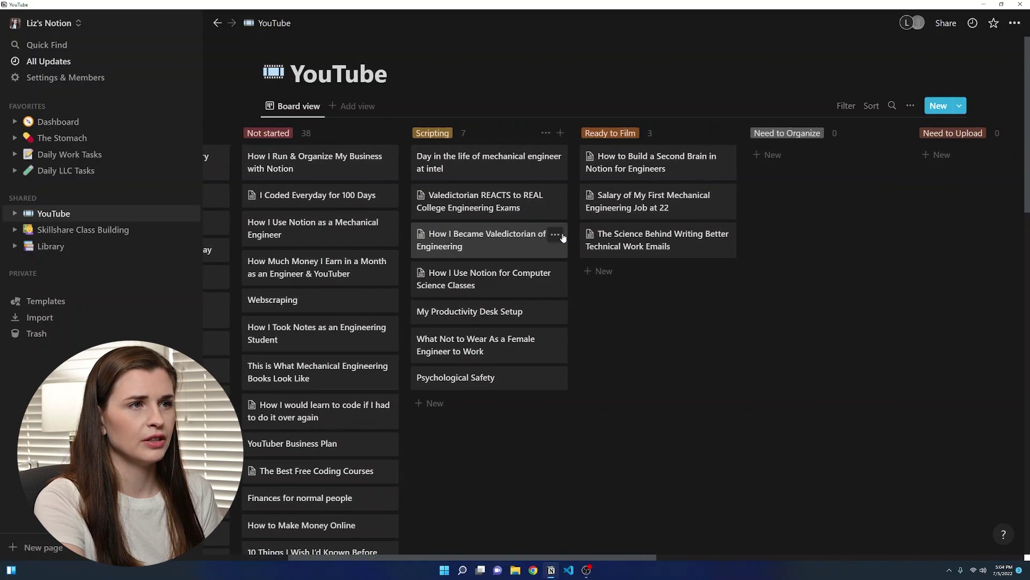
scroll(579, 142, right, 8)
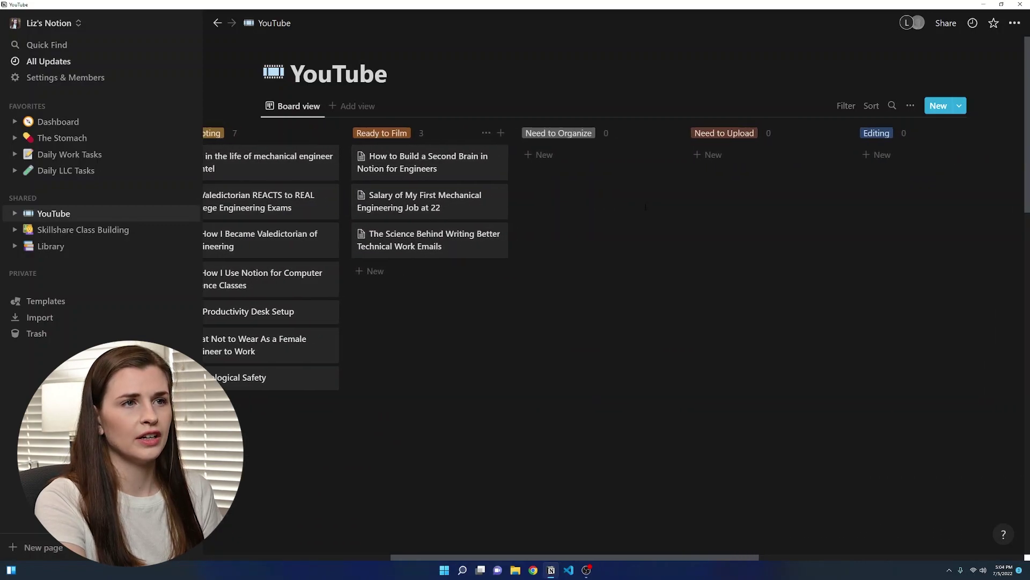
scroll(751, 154, right, 15)
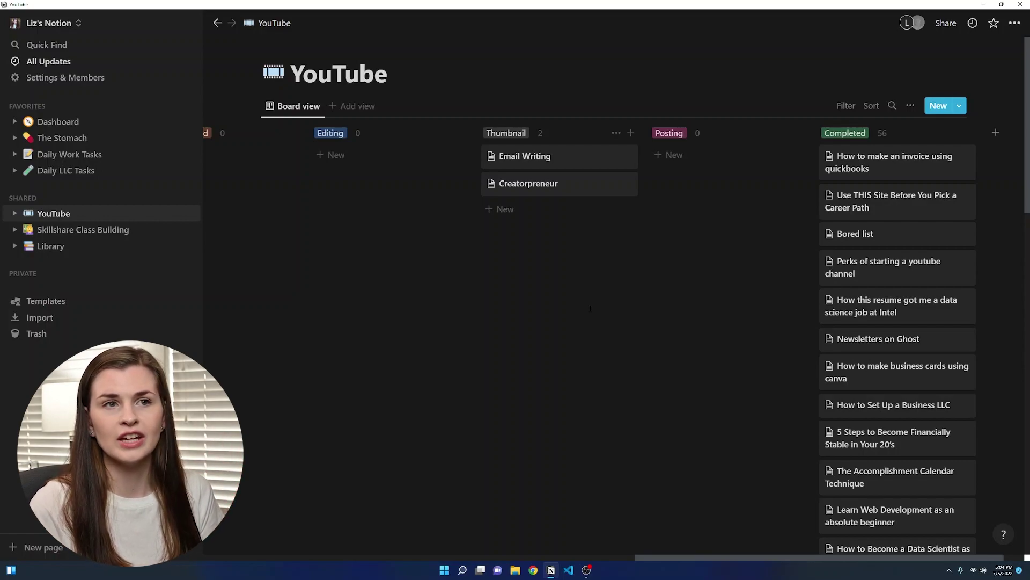
scroll(509, 285, left, 20)
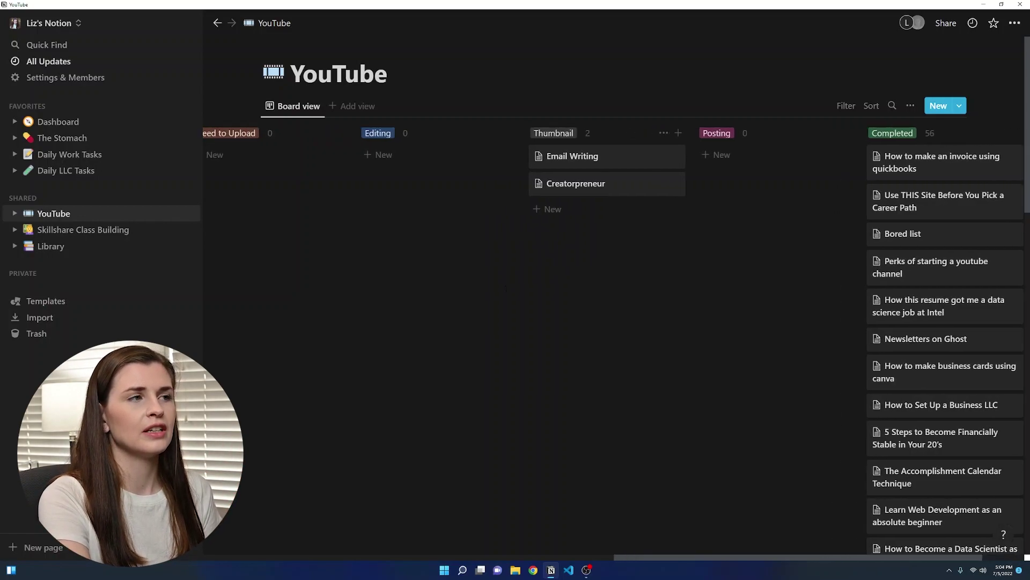
scroll(630, 376, left, 3)
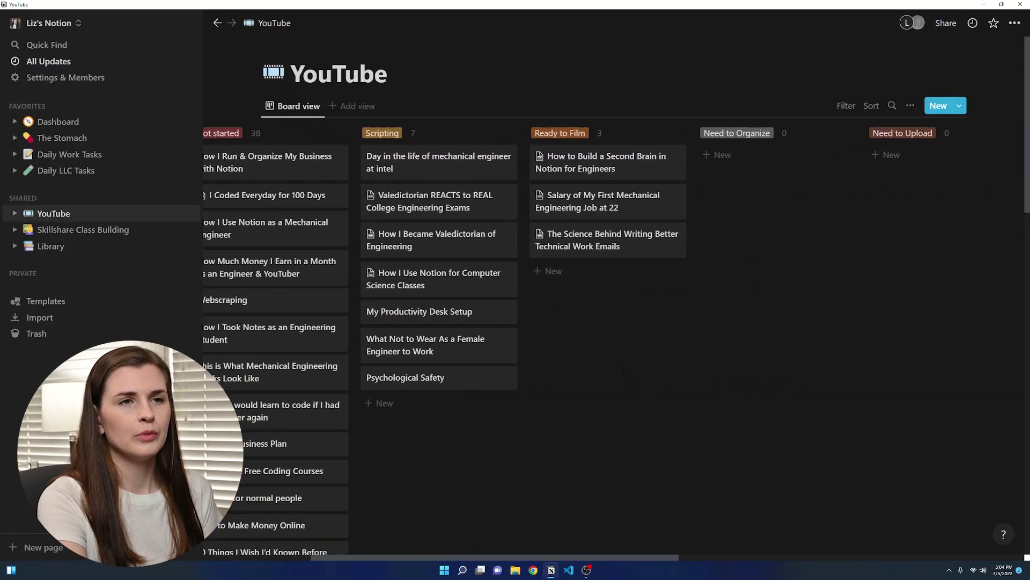
scroll(625, 369, right, 19)
scroll(624, 369, right, 8)
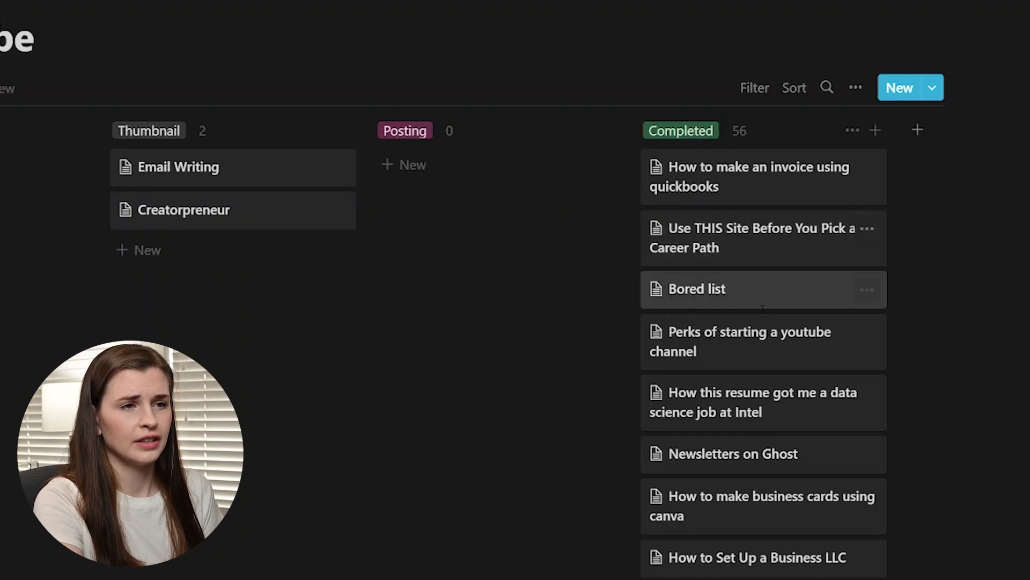
scroll(759, 336, down, 2)
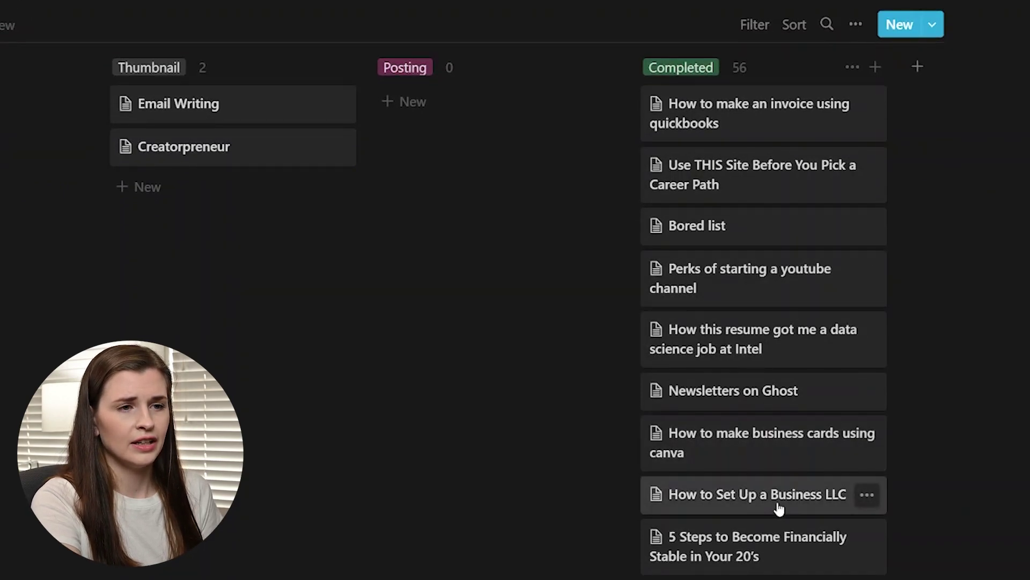
click(775, 545)
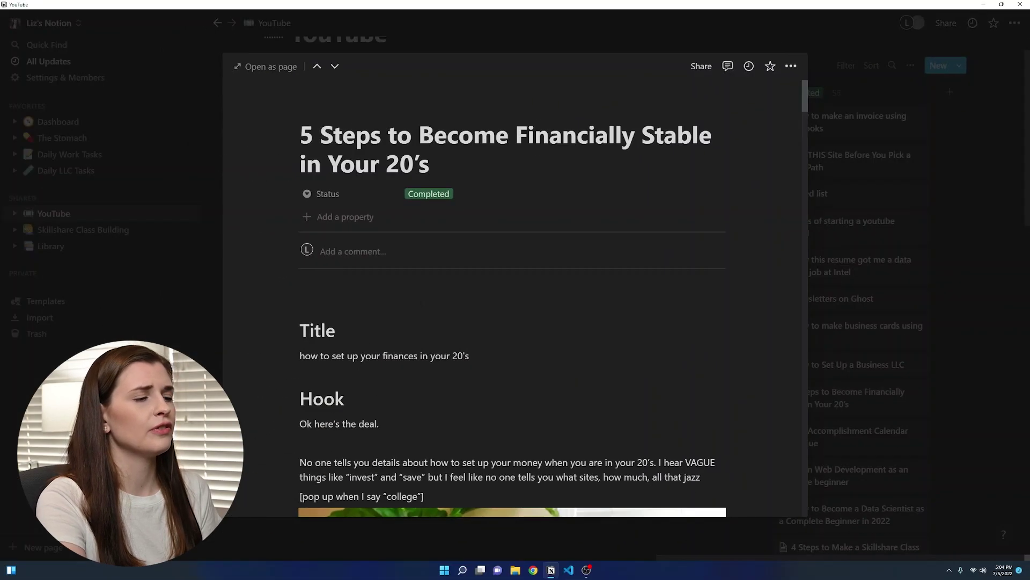
scroll(716, 260, down, 7)
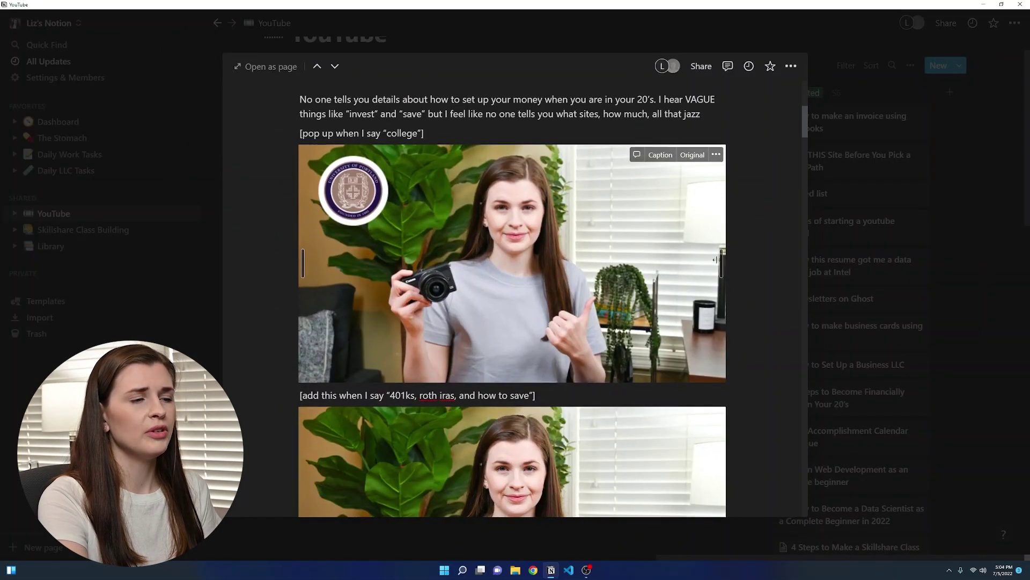
scroll(716, 259, down, 8)
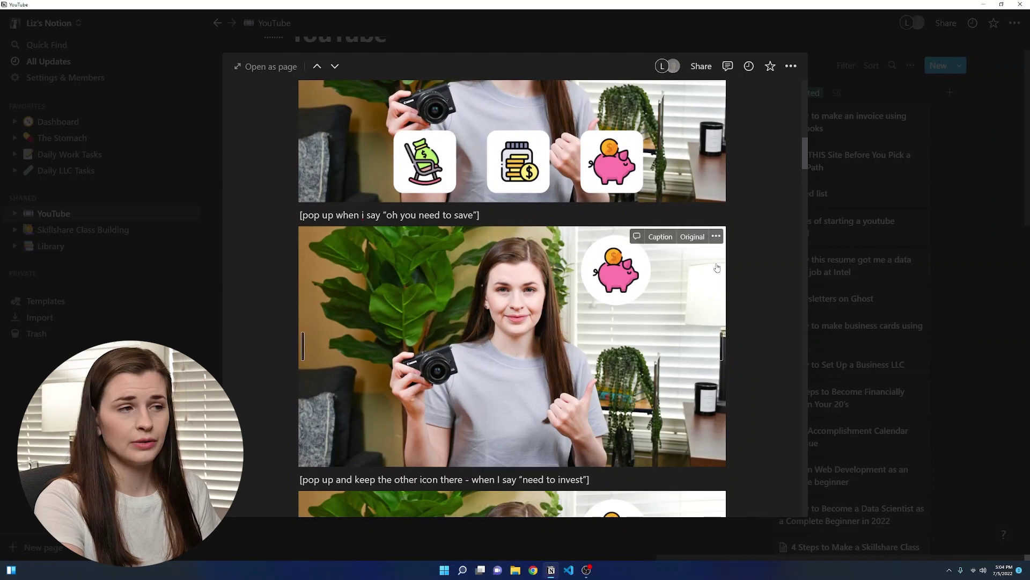
scroll(718, 267, down, 17)
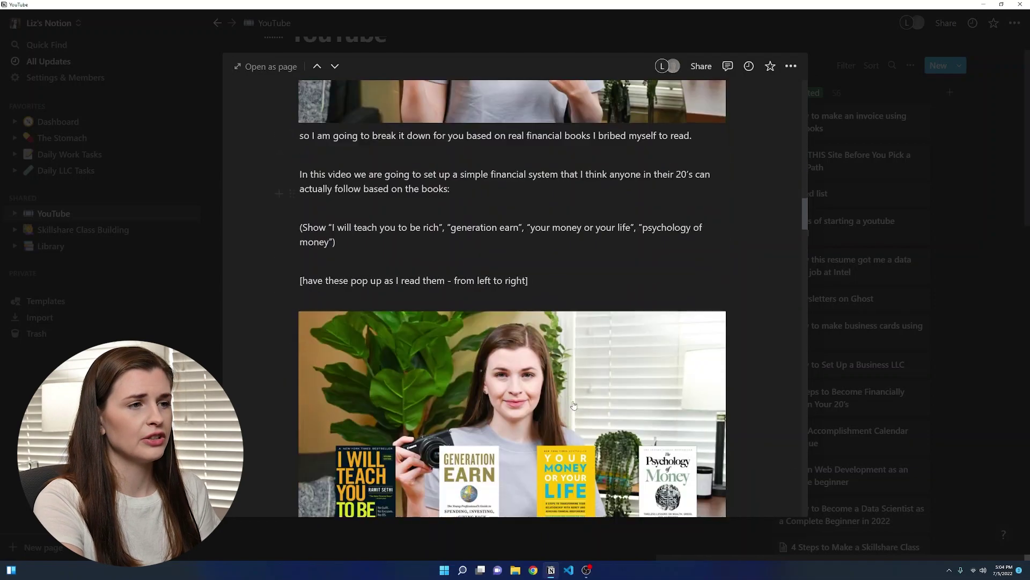
scroll(574, 405, down, 4)
scroll(430, 381, up, 1)
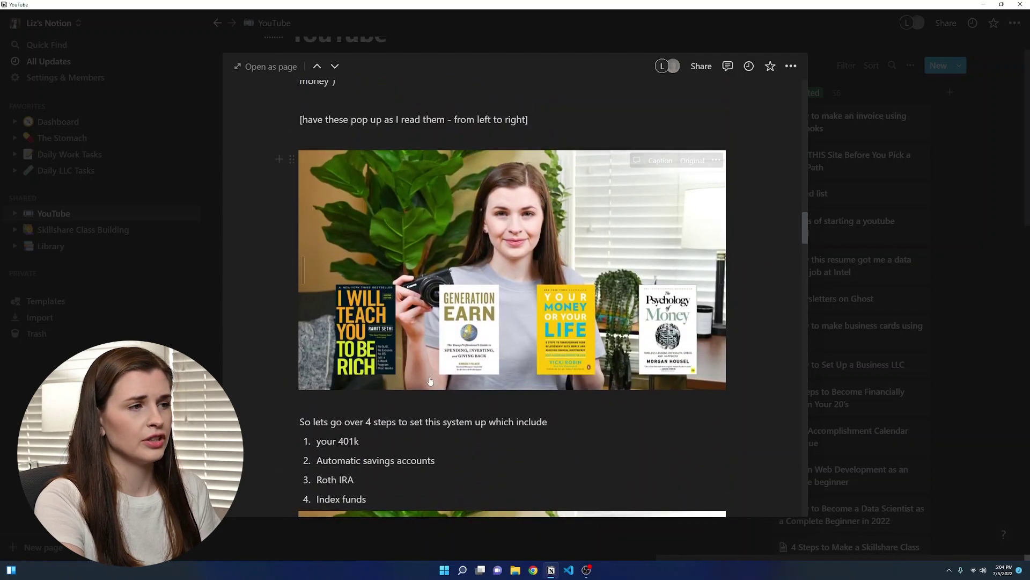
scroll(548, 385, up, 2)
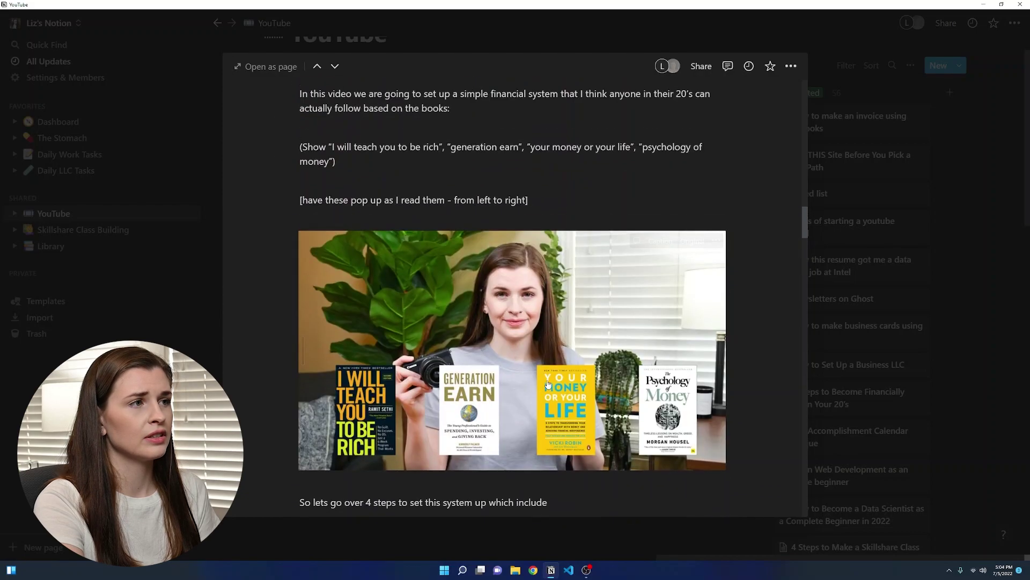
scroll(548, 384, up, 15)
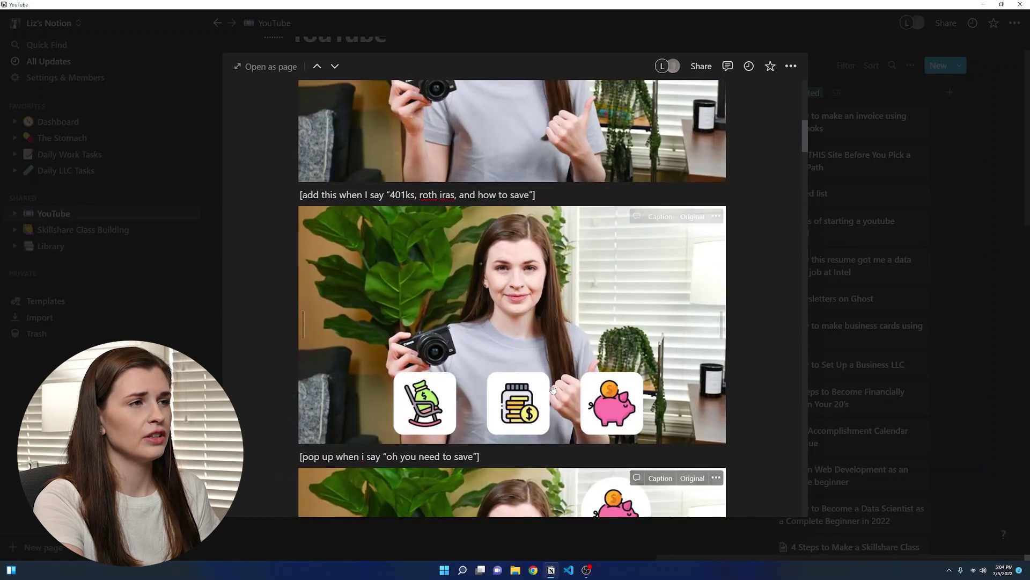
scroll(553, 390, up, 5)
scroll(553, 392, down, 16)
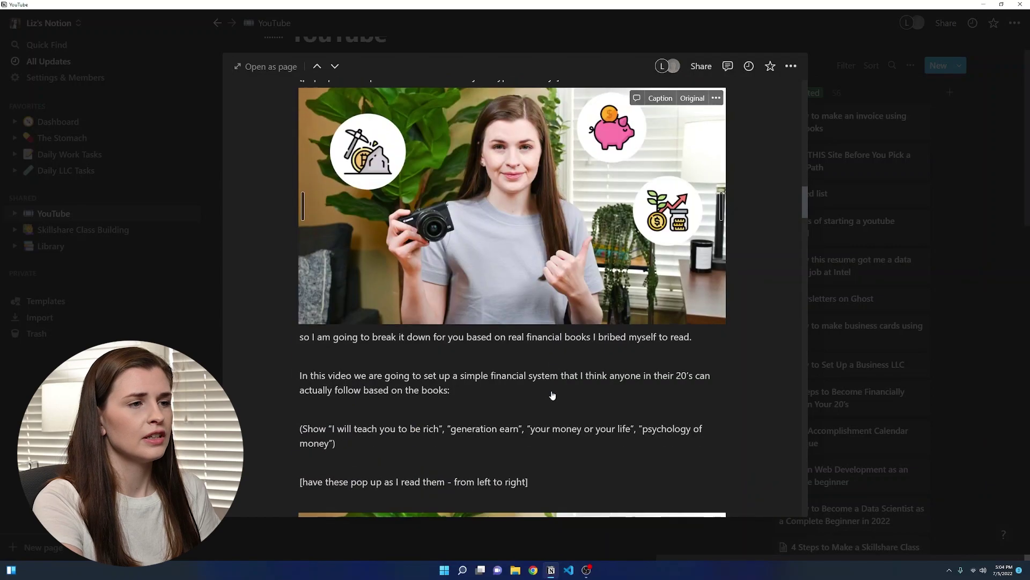
scroll(552, 396, down, 20)
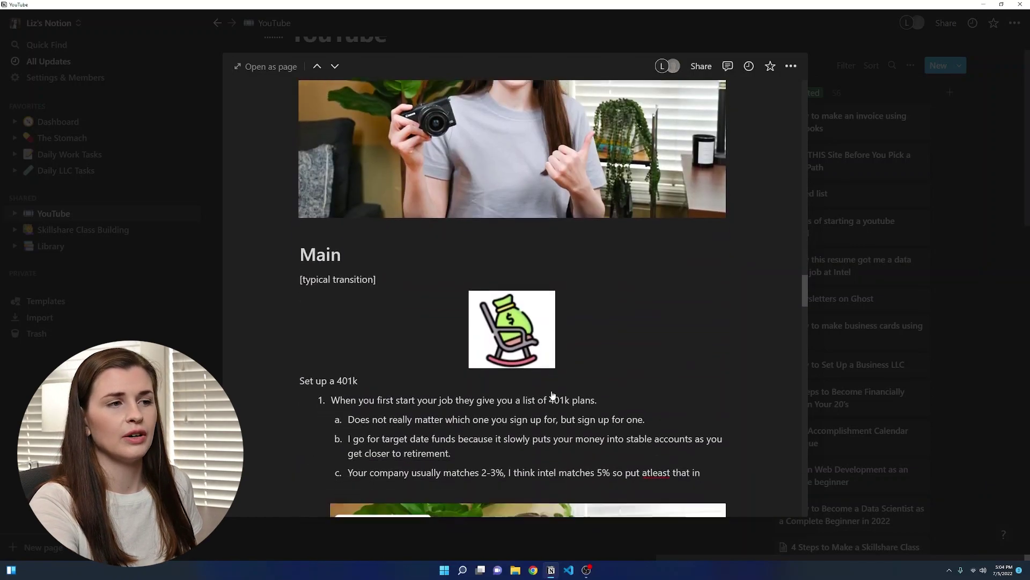
scroll(552, 396, down, 5)
scroll(547, 370, up, 6)
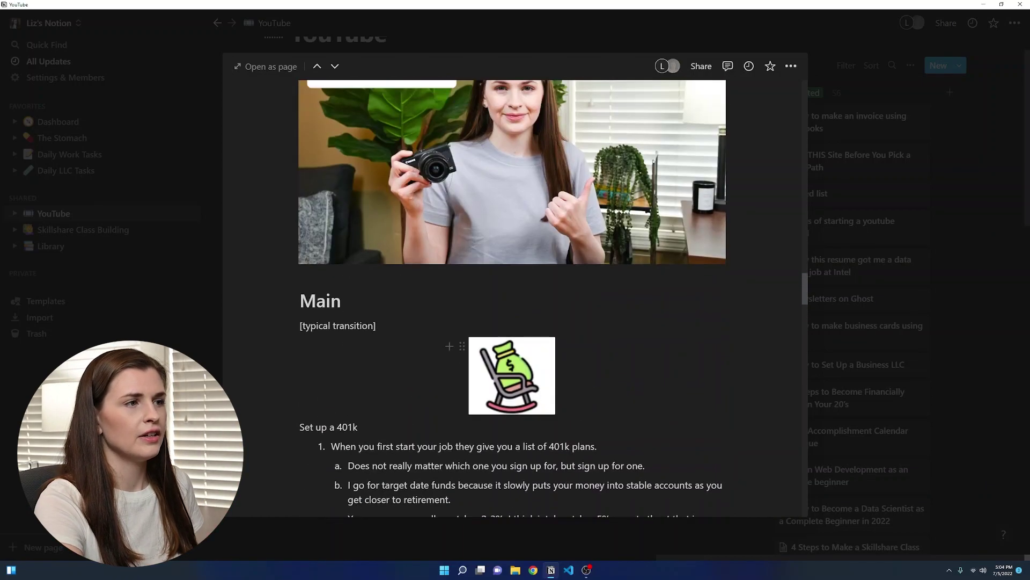
click(362, 279)
Insert a /link block above Main pointing to the I Will Teach You To Be Rich page
key(Return)
click(362, 278)
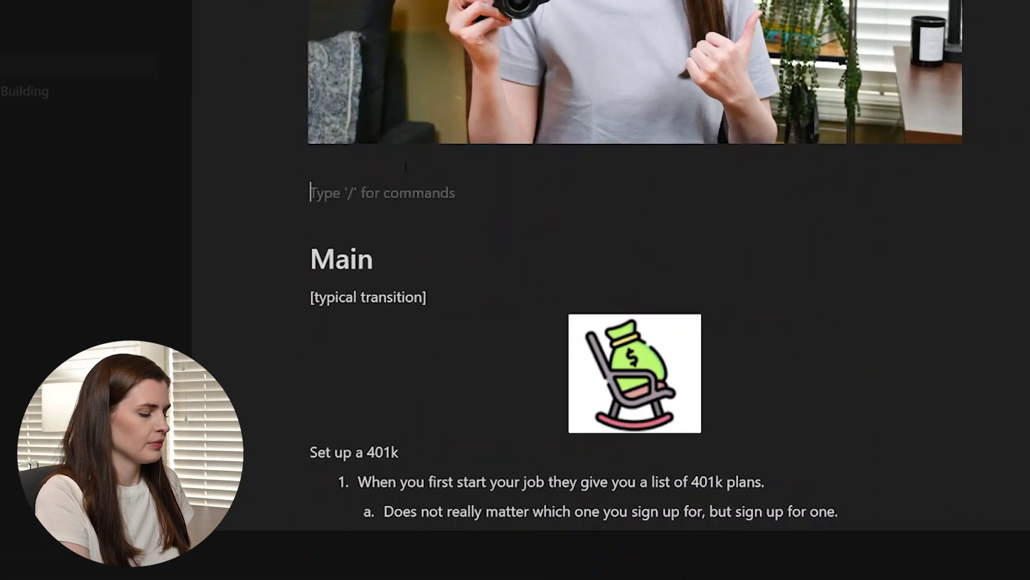
text(/l)
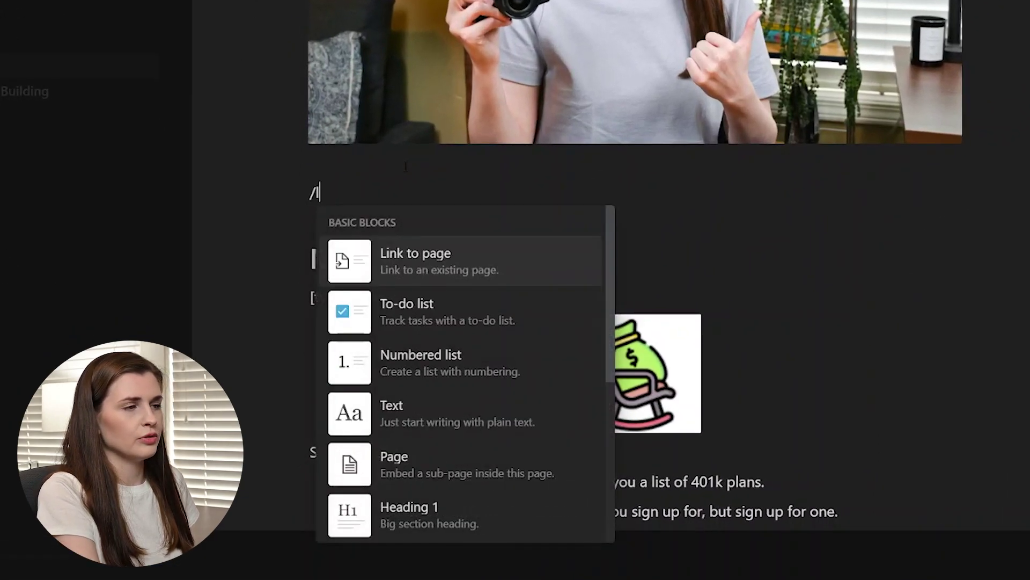
text(ink)
key(Return)
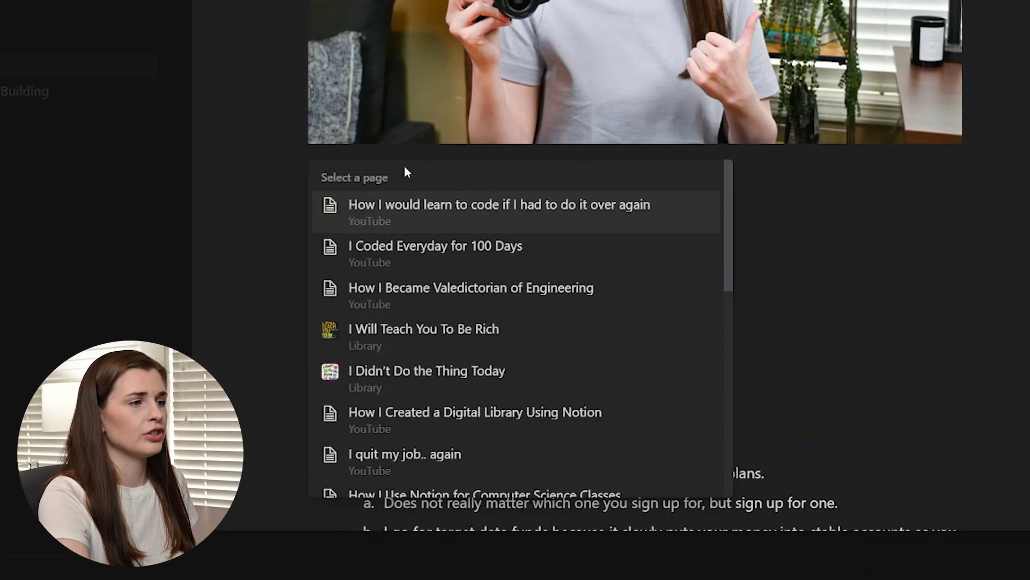
click(451, 334)
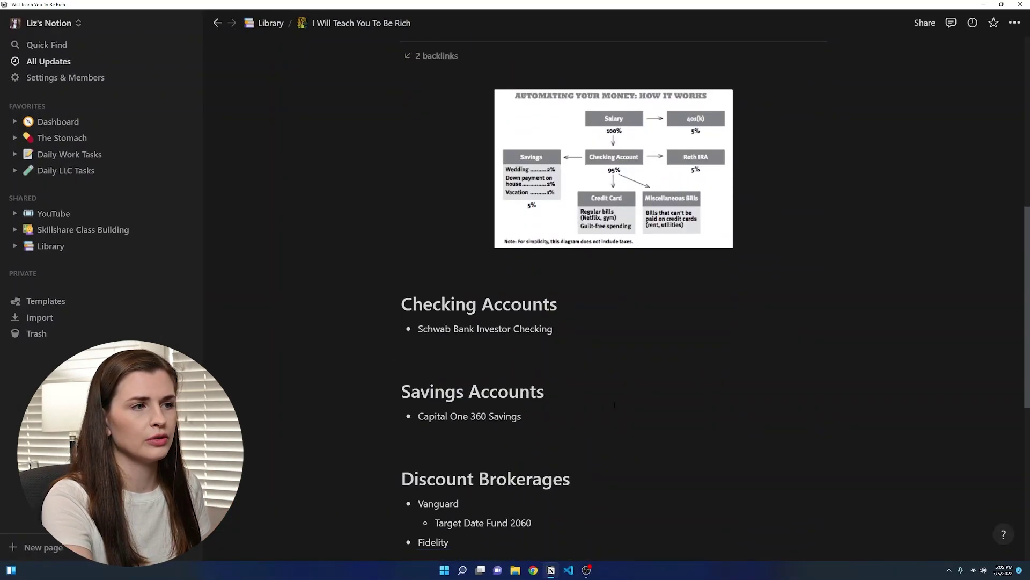
Use the book's backlinks to open the 5 Steps to Become Financially Stable script
scroll(615, 408, up, 5)
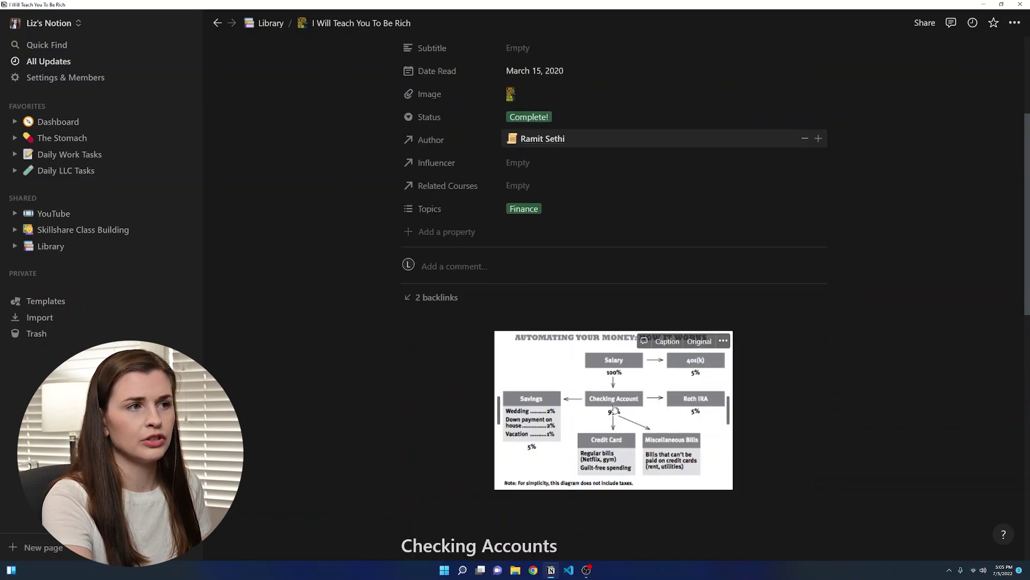
click(446, 299)
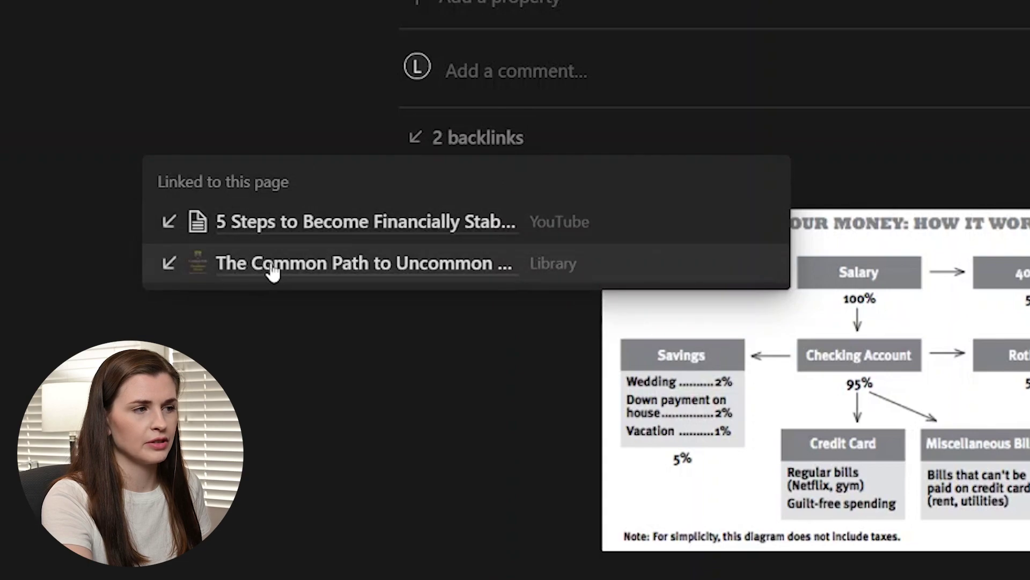
click(347, 228)
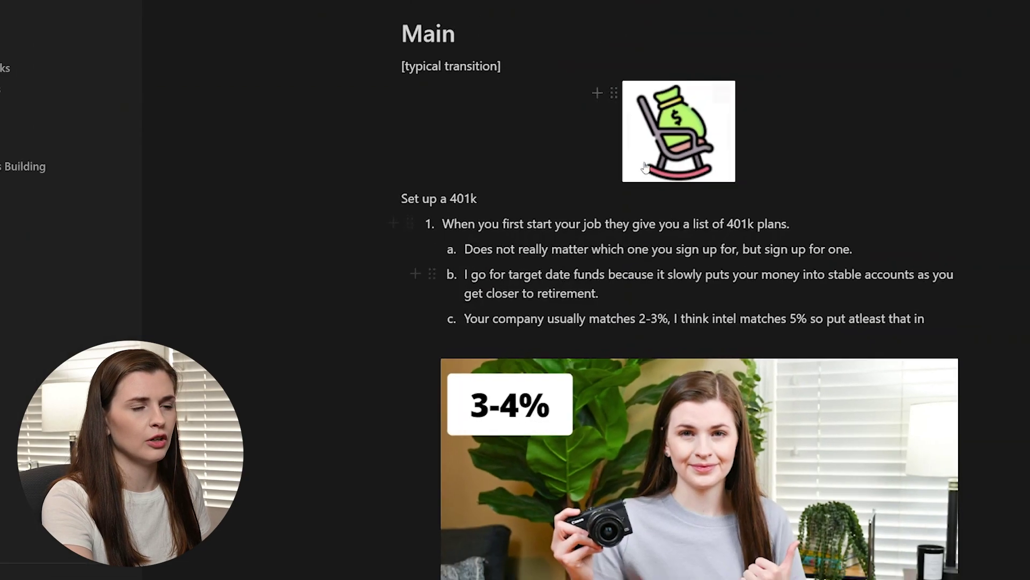
scroll(613, 300, up, 3)
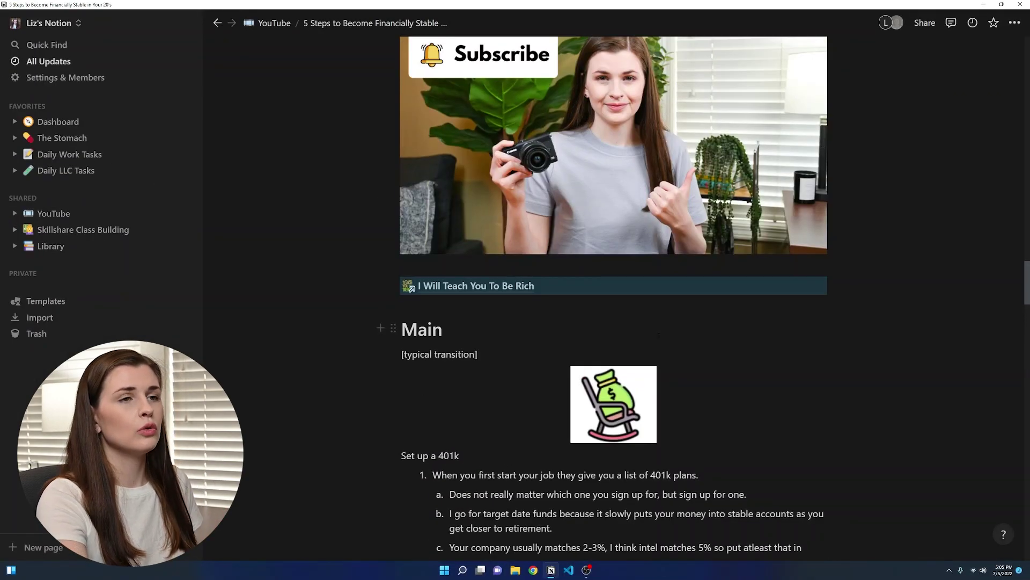
scroll(658, 335, up, 10)
Return to the YouTube page, then scroll through the Skillshare Class Building board's columns
click(272, 23)
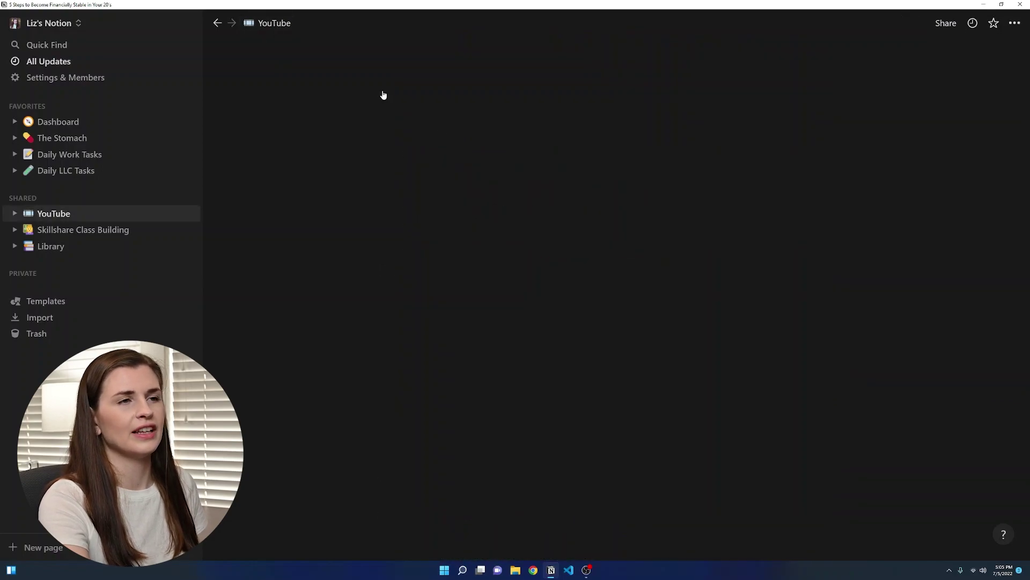
scroll(739, 388, right, 6)
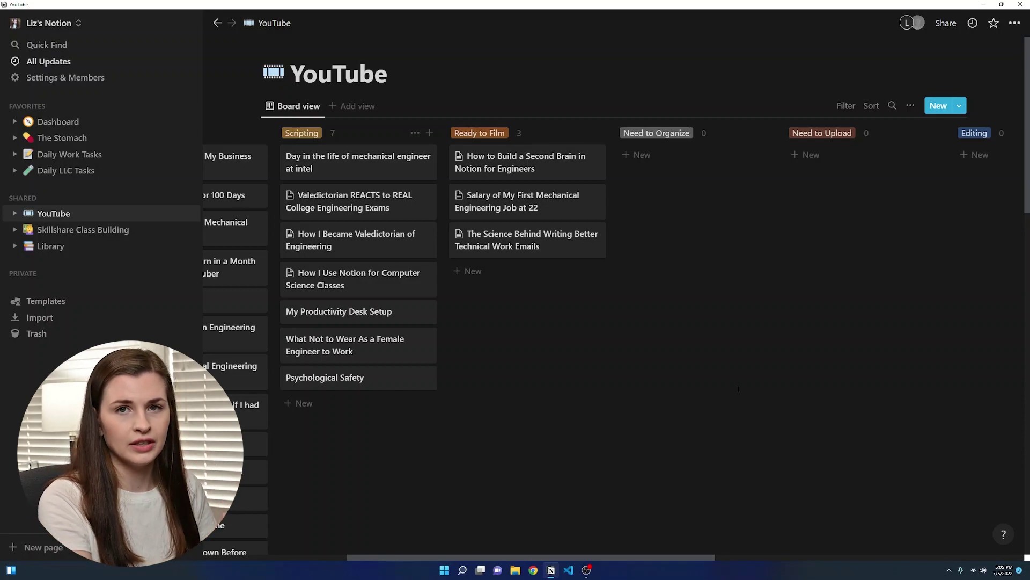
click(111, 230)
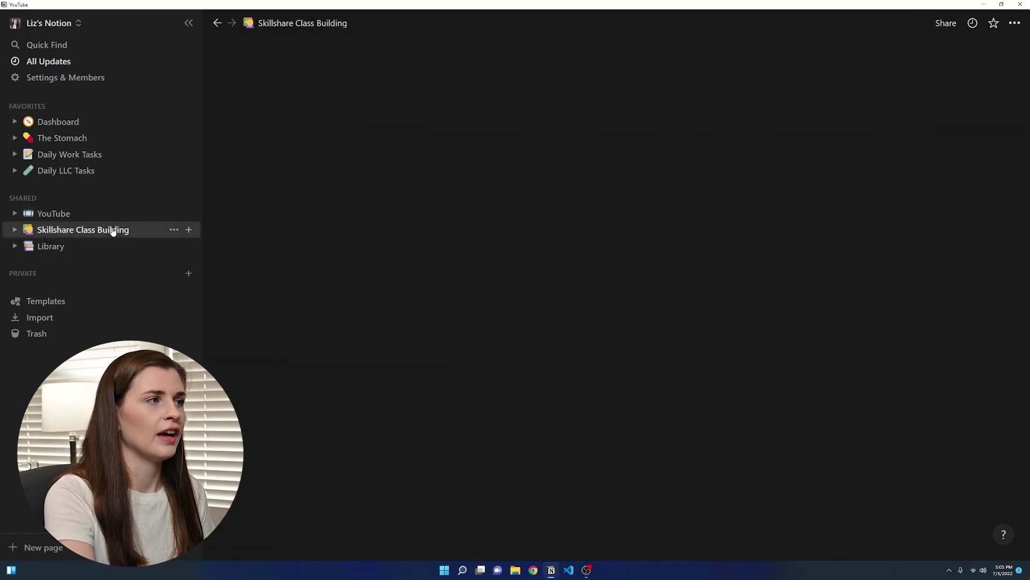
scroll(470, 247, right, 8)
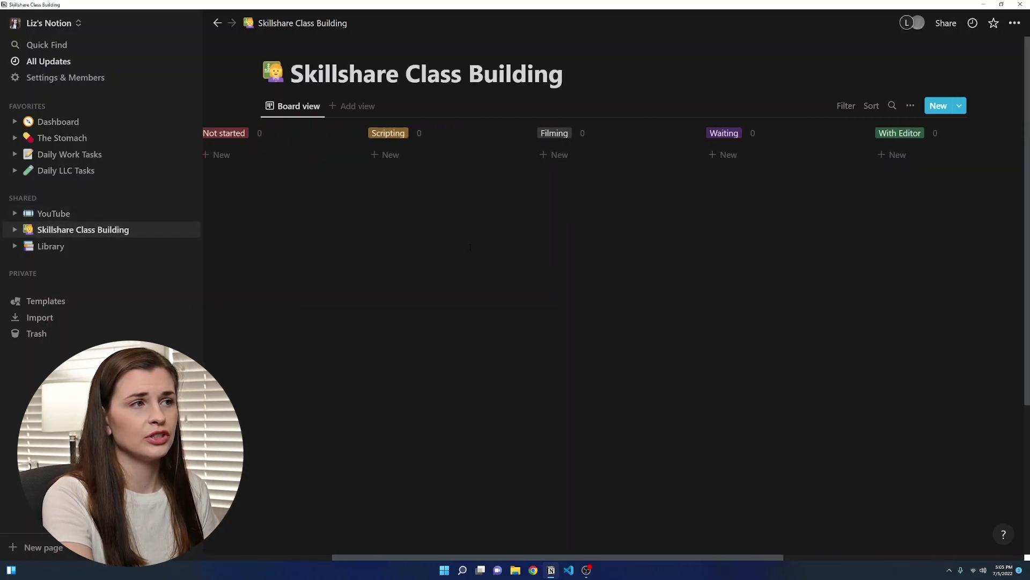
scroll(471, 246, right, 5)
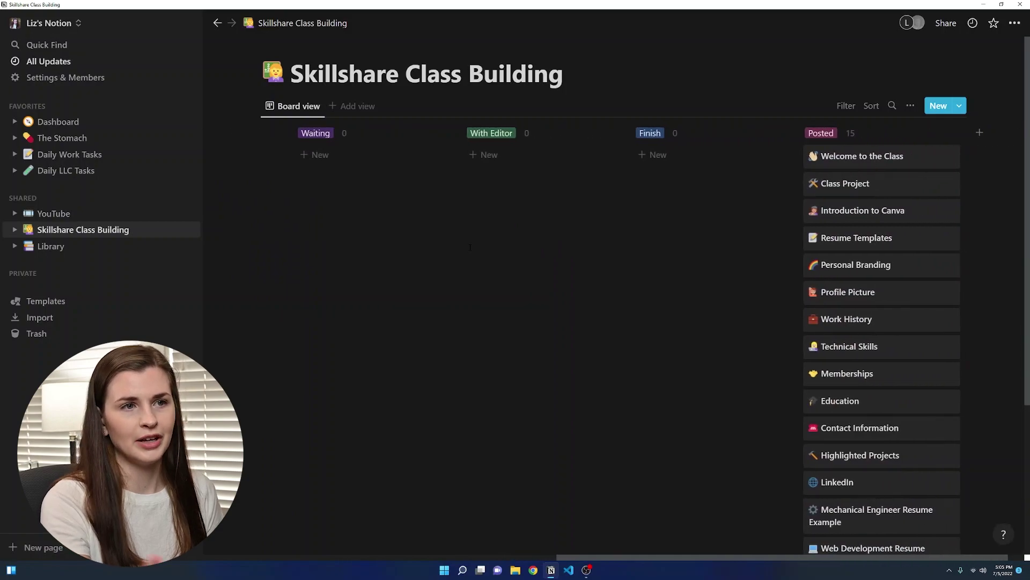
scroll(865, 214, down, 3)
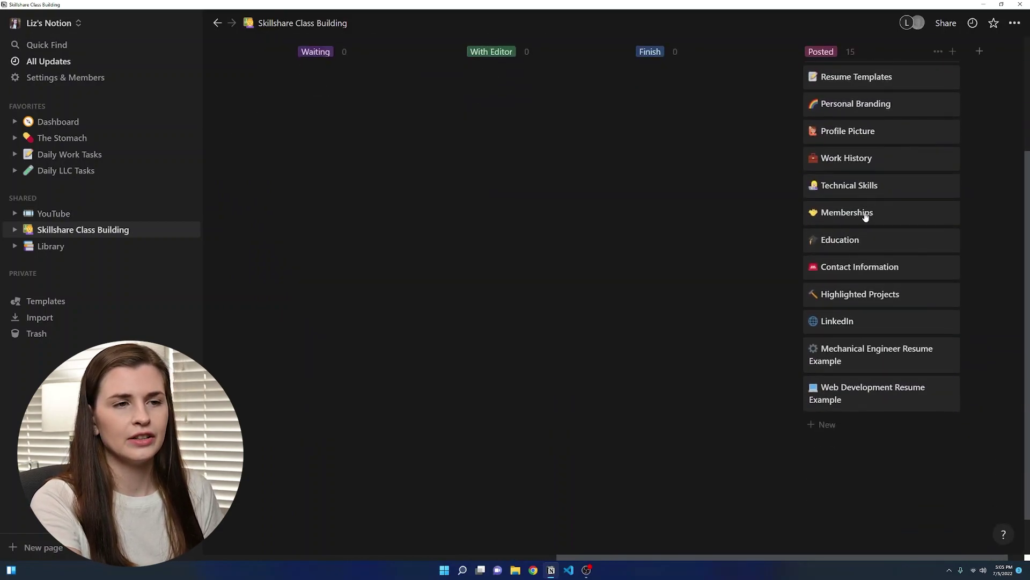
scroll(867, 295, up, 3)
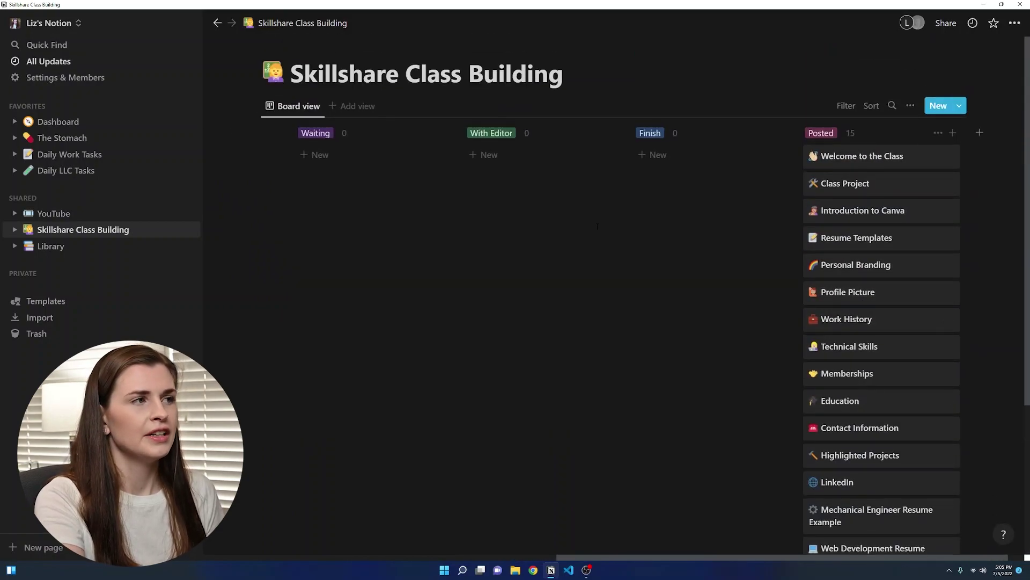
scroll(597, 226, left, 10)
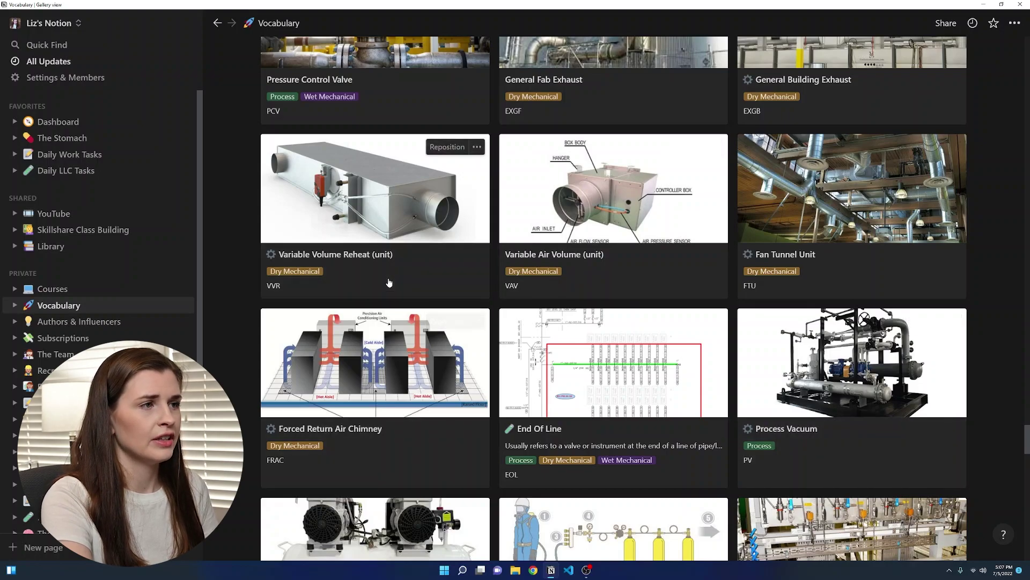
Open the Variable Volume Reheat entry, view its Topic tag options, then close back to the gallery
click(401, 287)
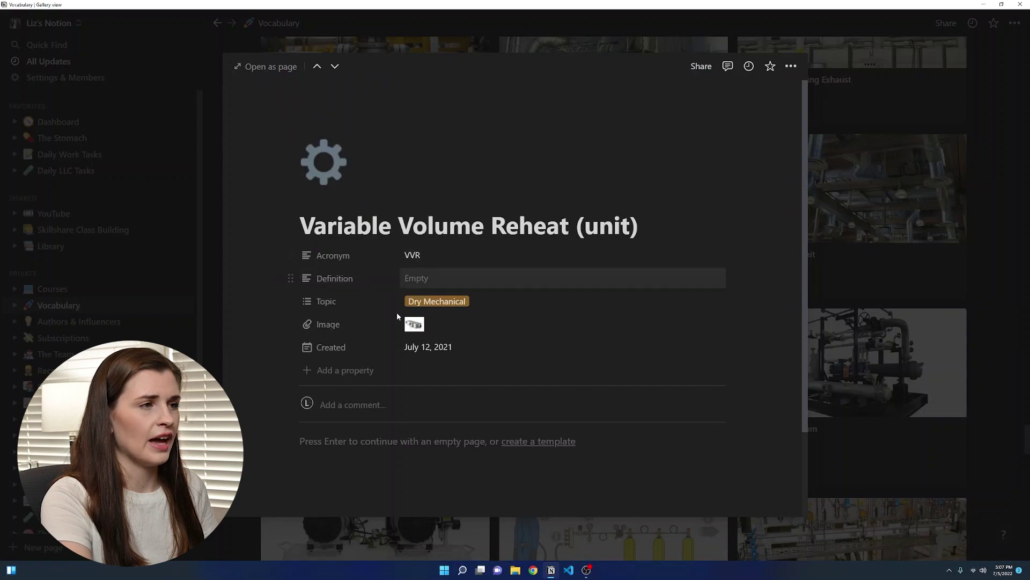
click(453, 305)
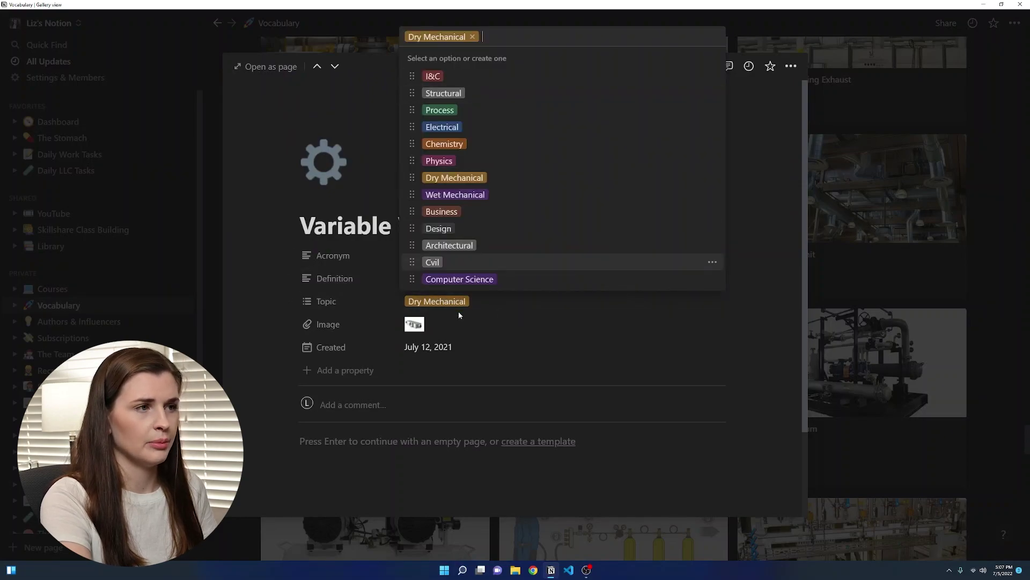
click(500, 336)
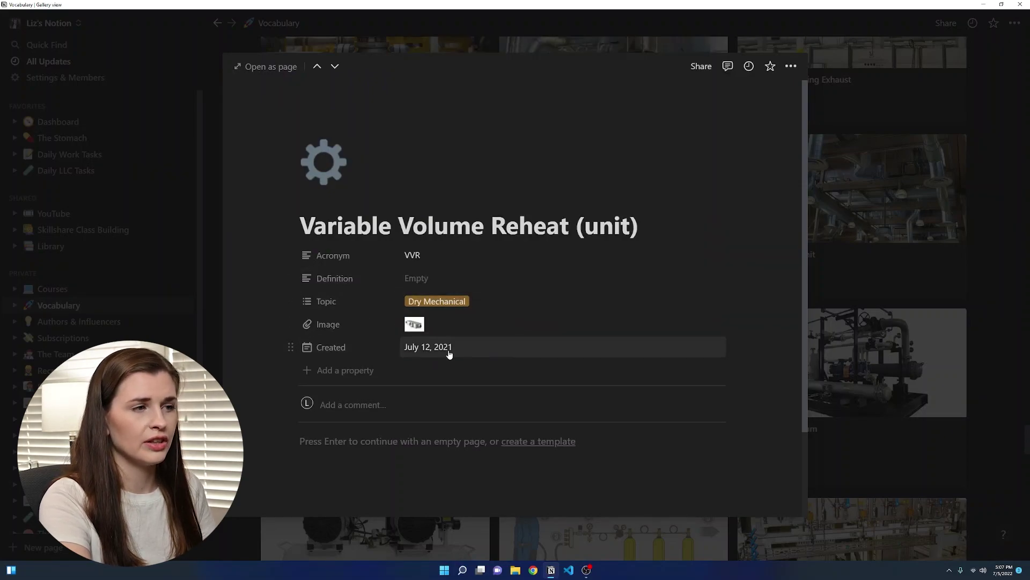
click(876, 433)
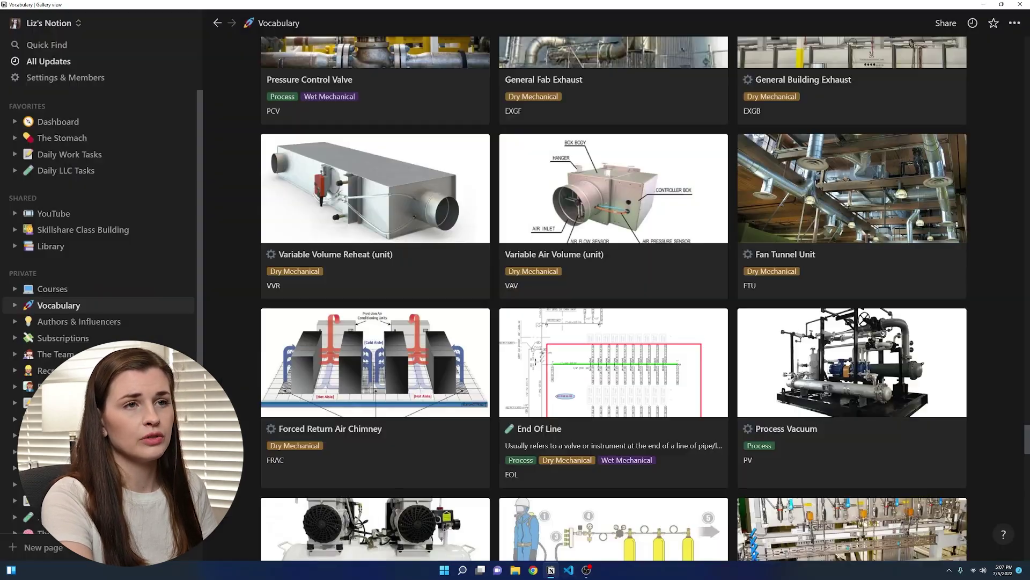
scroll(890, 340, down, 5)
scroll(890, 340, up, 10)
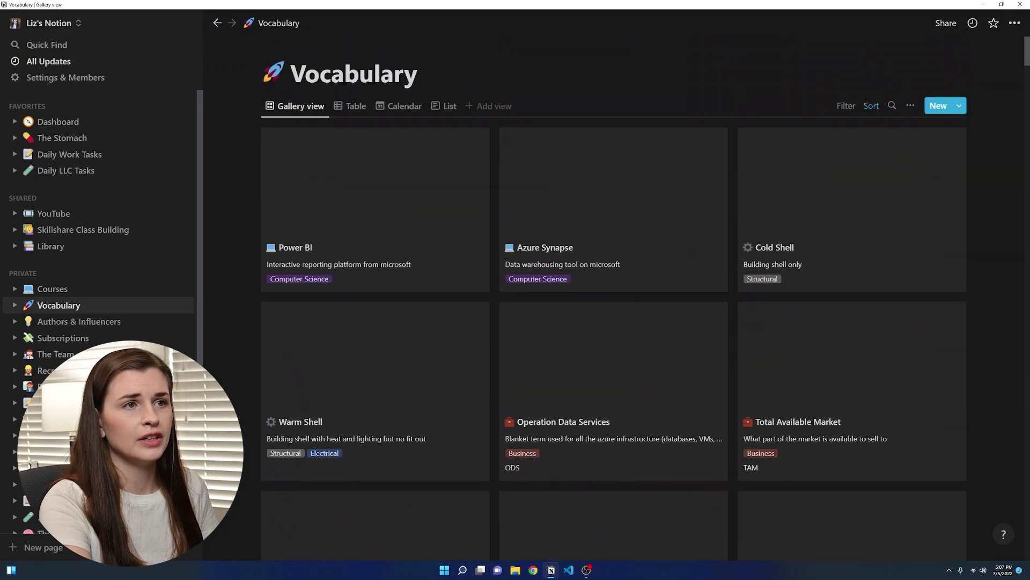
Search the gallery for 'plc' and read through the Programmable Logic Controller entry
click(893, 106)
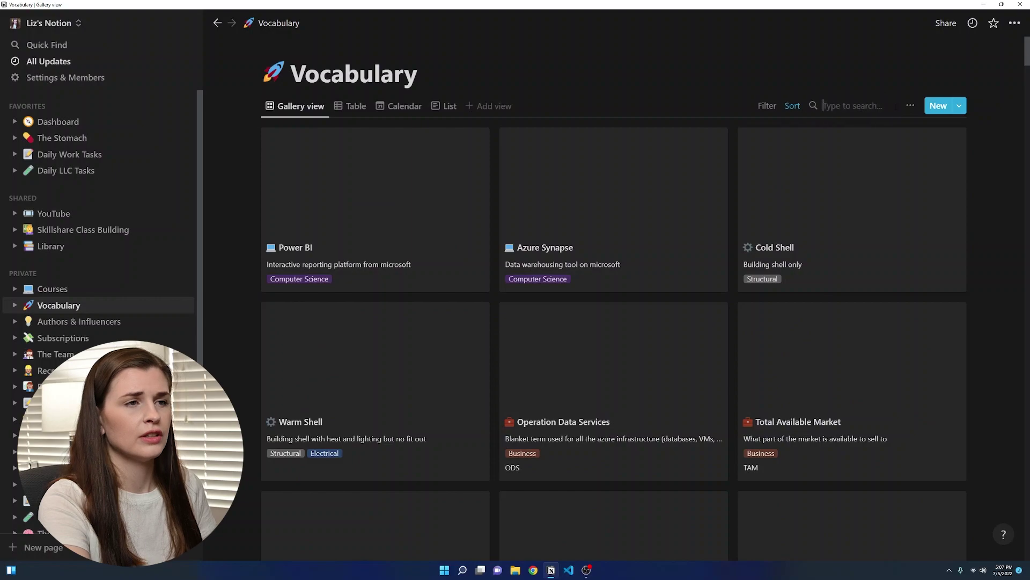
text(plc)
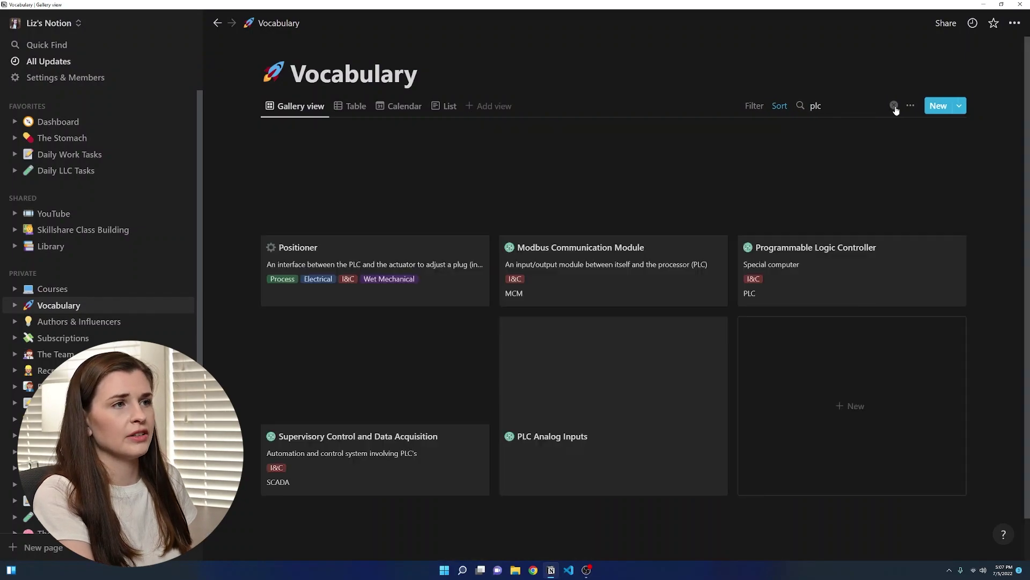
click(803, 260)
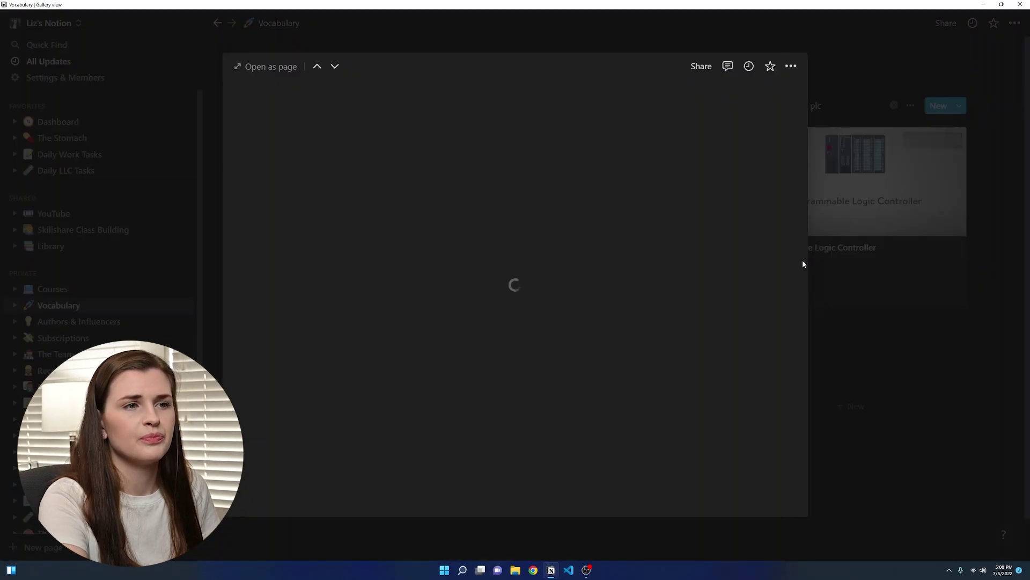
scroll(607, 387, down, 8)
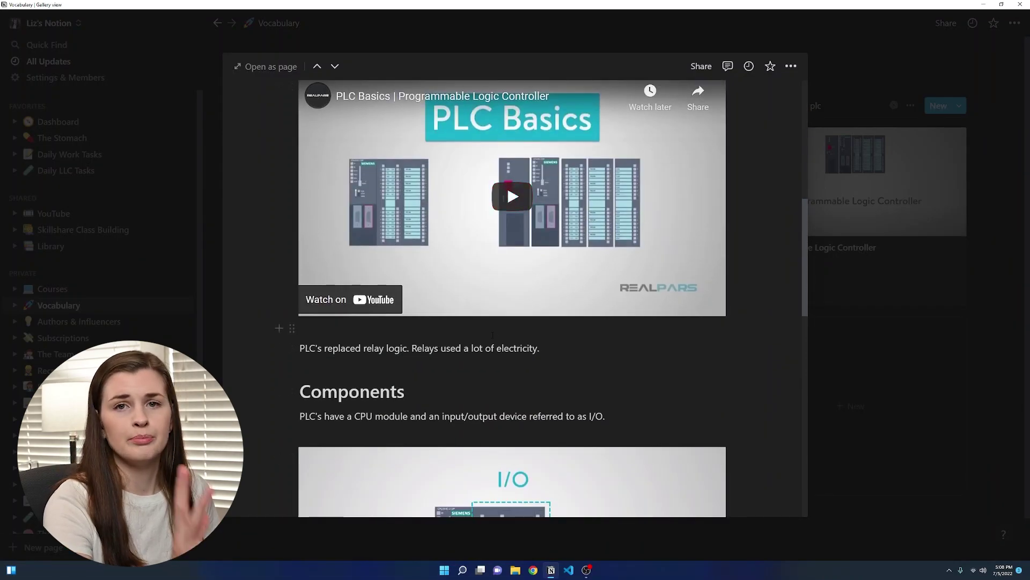
scroll(493, 335, down, 10)
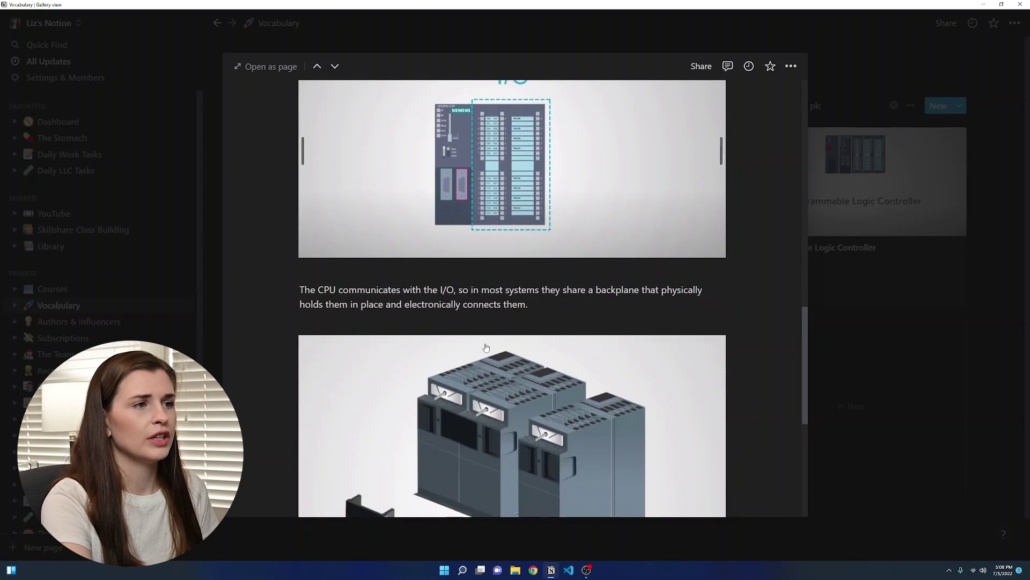
scroll(525, 359, down, 3)
scroll(525, 365, up, 14)
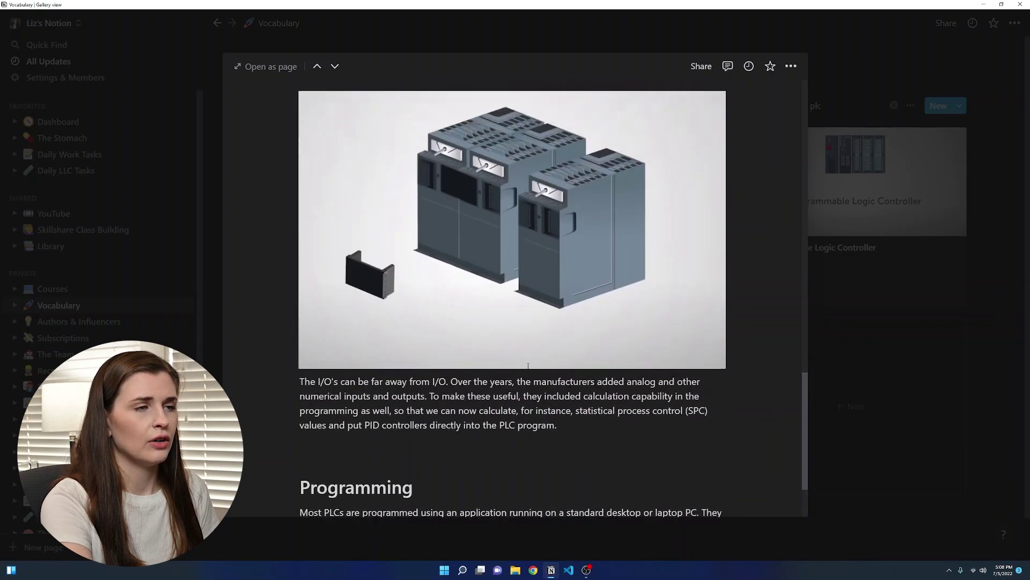
scroll(525, 371, up, 3)
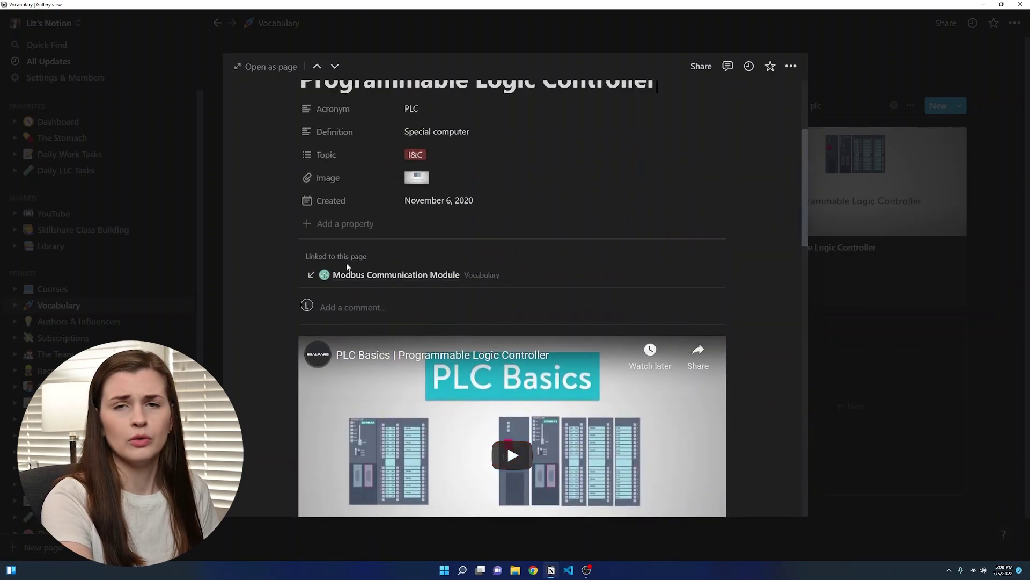
Follow links through Modbus Communication Module to the Modbus page, read it, then return to Vocabulary
click(422, 277)
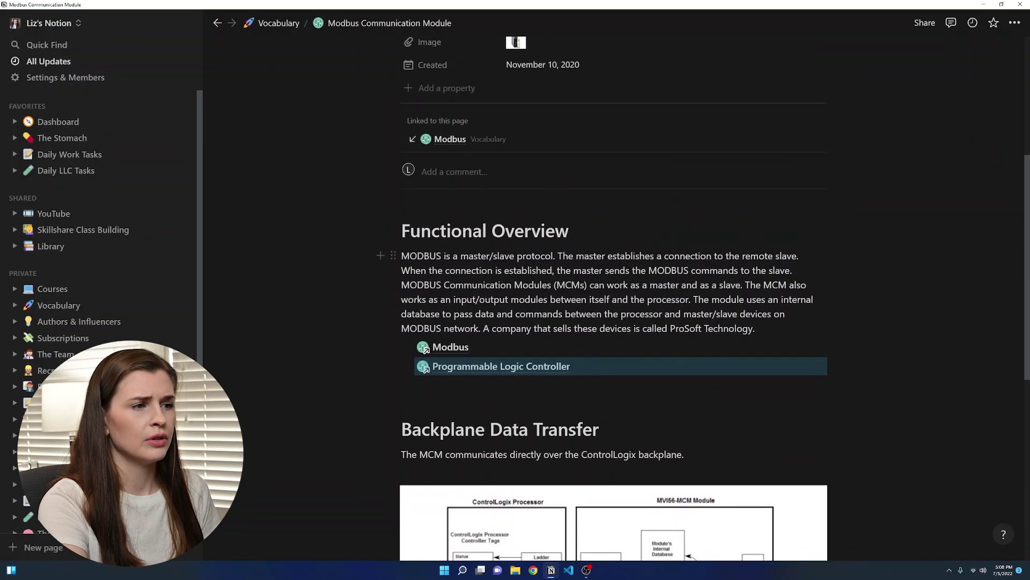
click(453, 350)
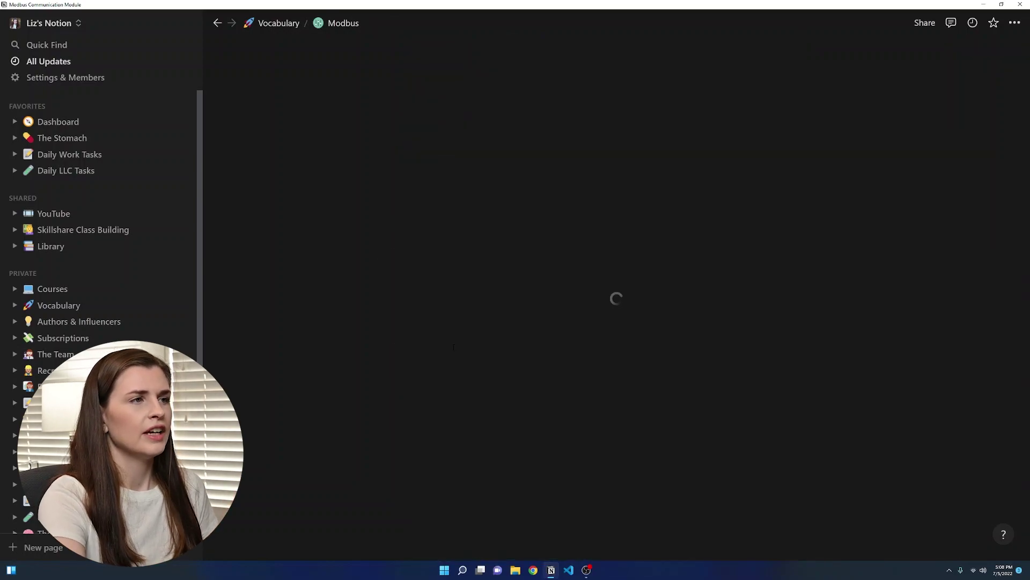
scroll(607, 400, down, 5)
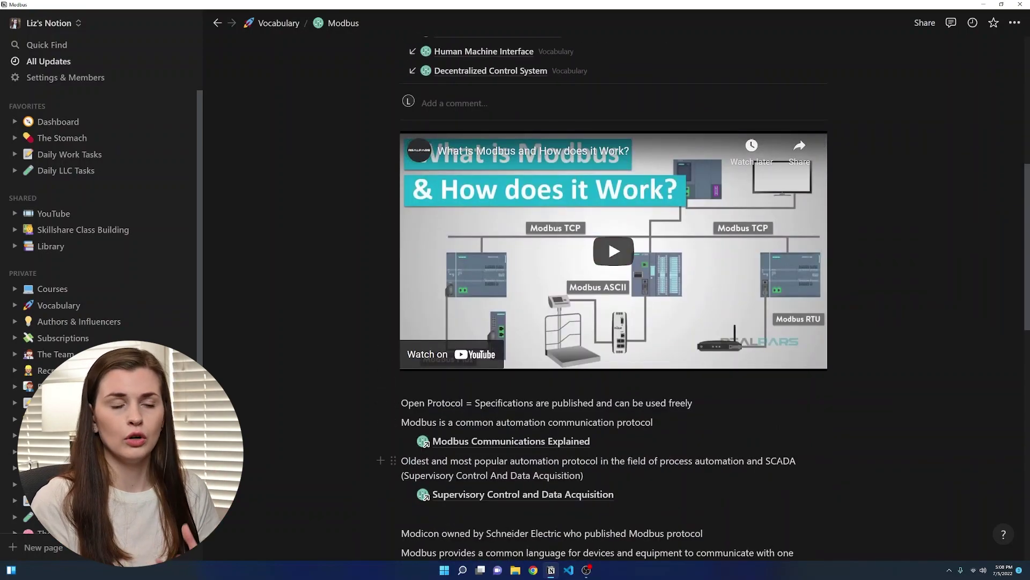
scroll(762, 461, down, 3)
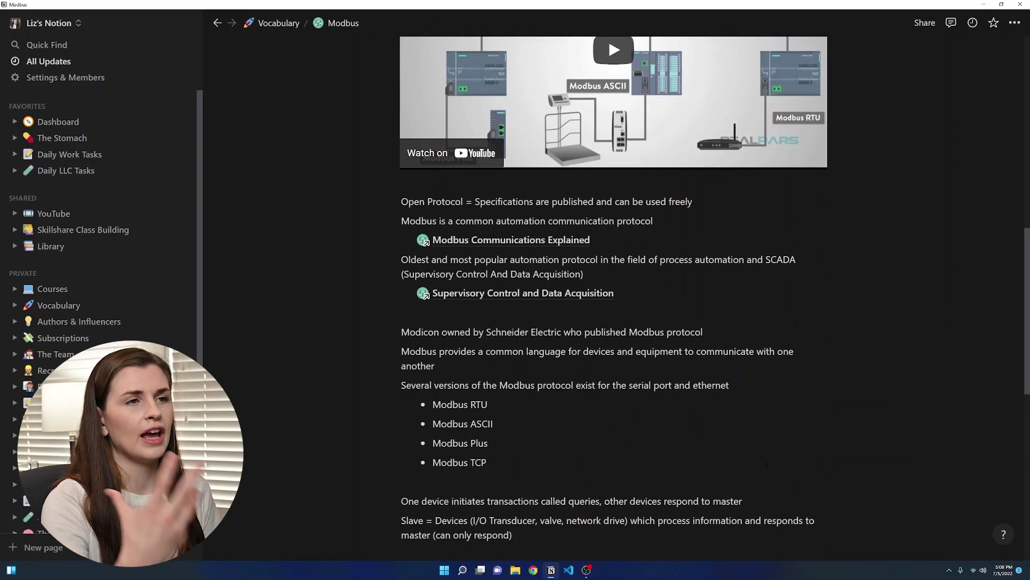
scroll(750, 190, up, 10)
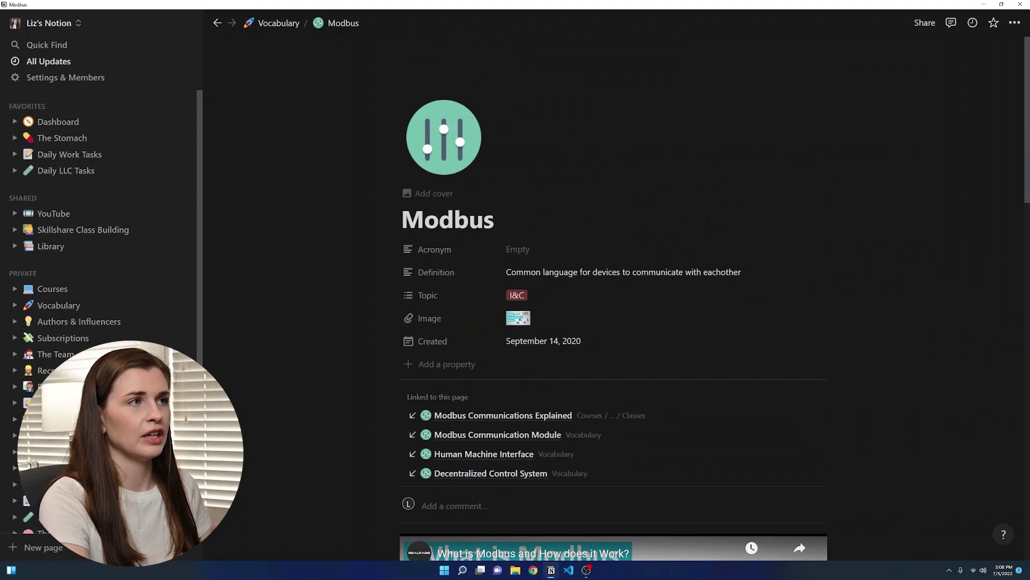
click(278, 23)
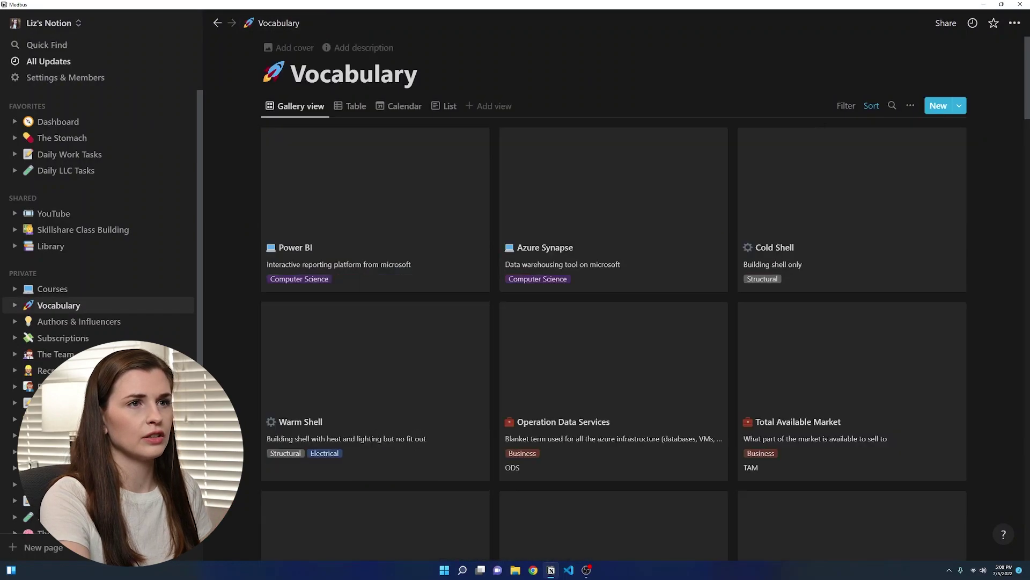
Search the Vocabulary gallery for 'plc' and read the Programmable Logic Controller entry
click(891, 105)
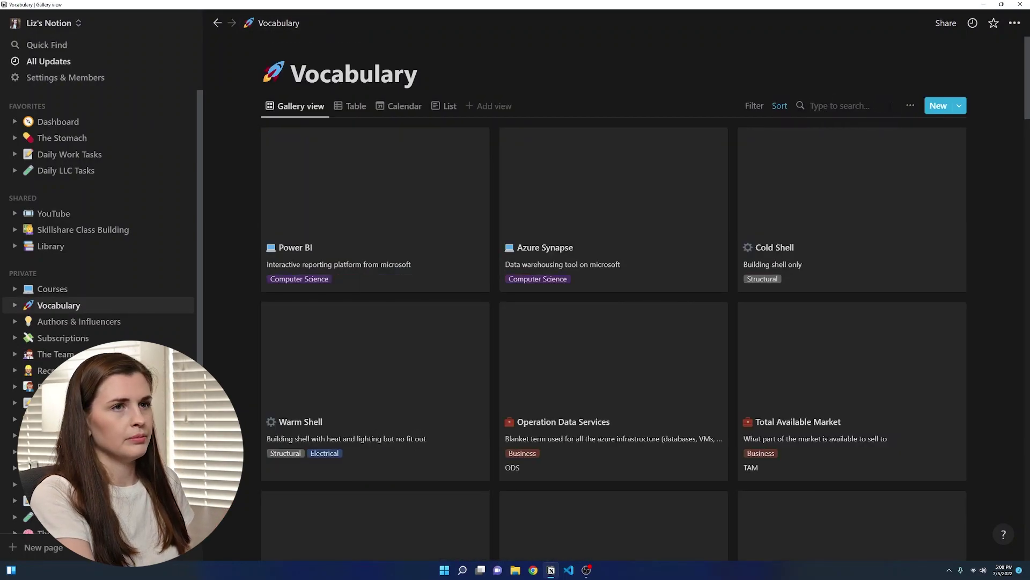
text(plc)
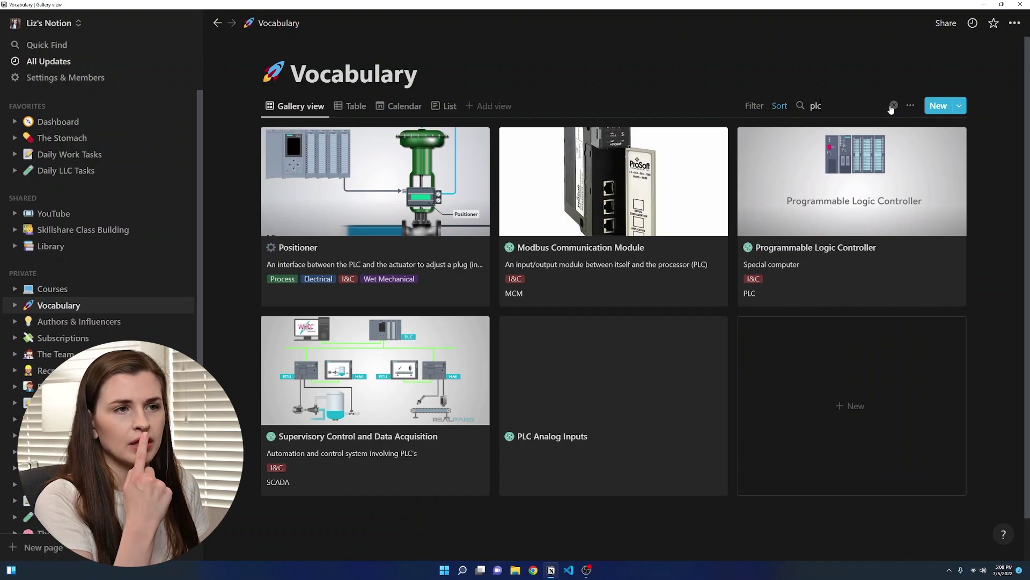
click(830, 272)
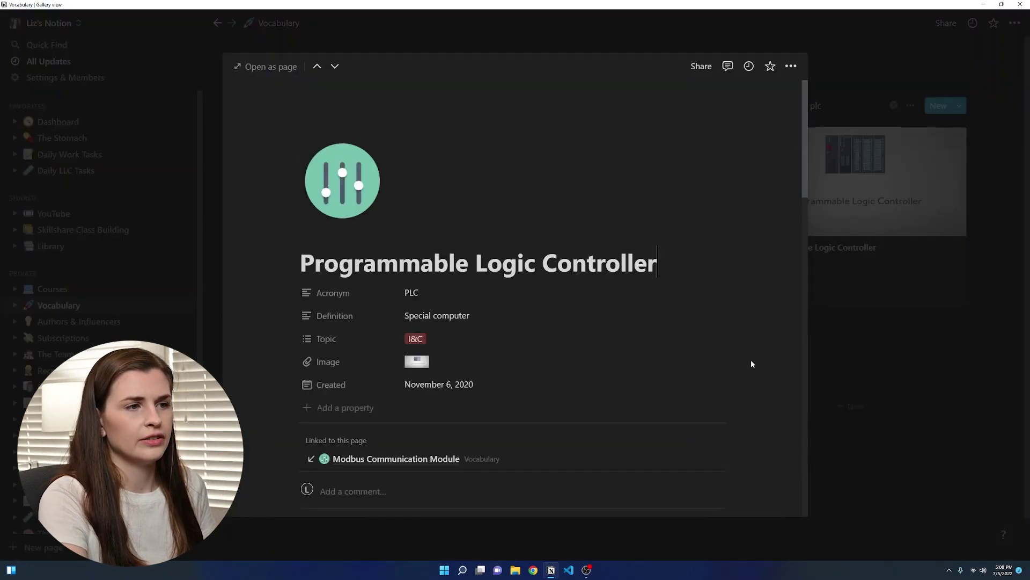
scroll(751, 363, down, 10)
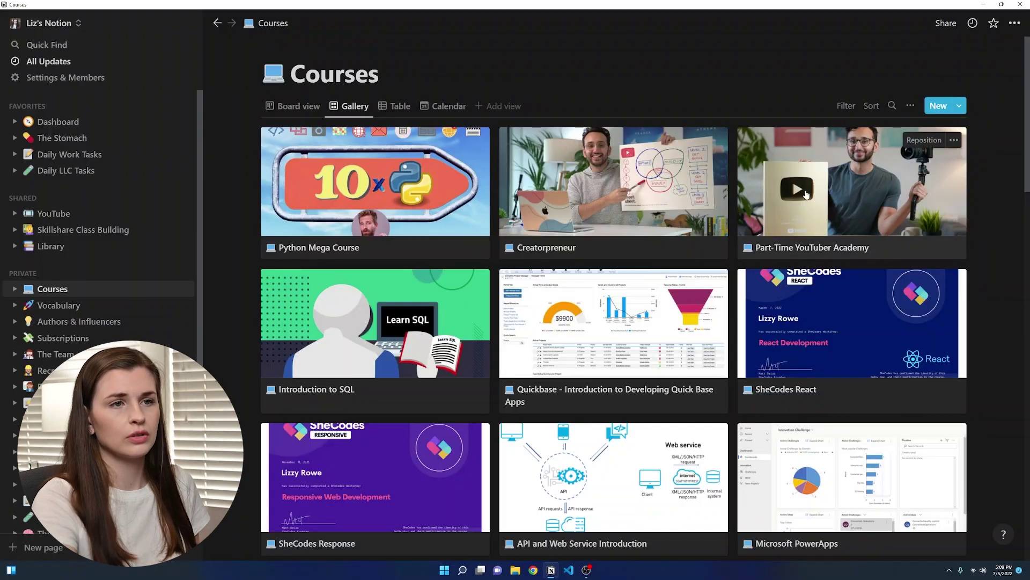
Open the Python Mega Course card and scroll through its notes, returning to the top
click(408, 226)
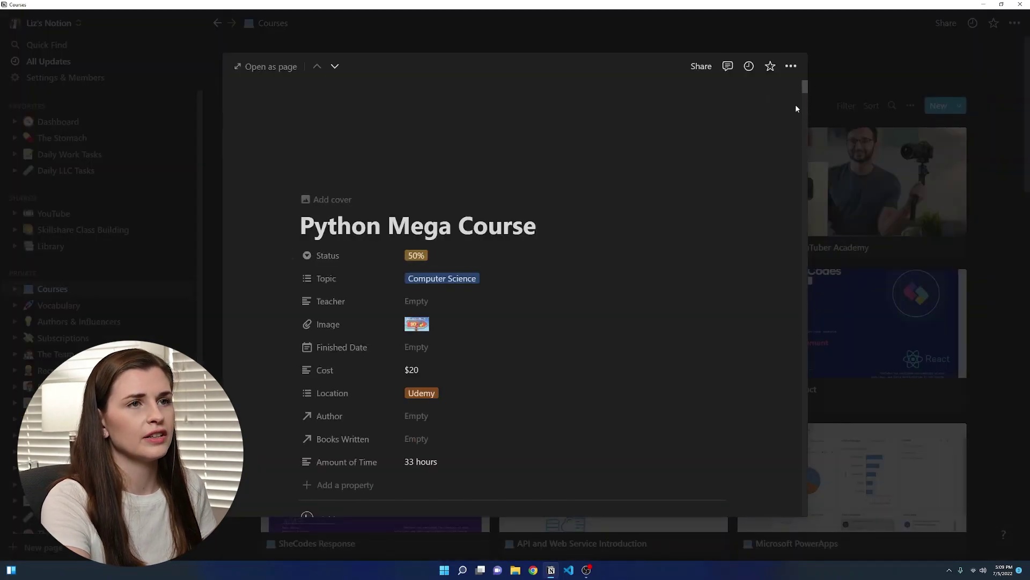
scroll(726, 324, down, 13)
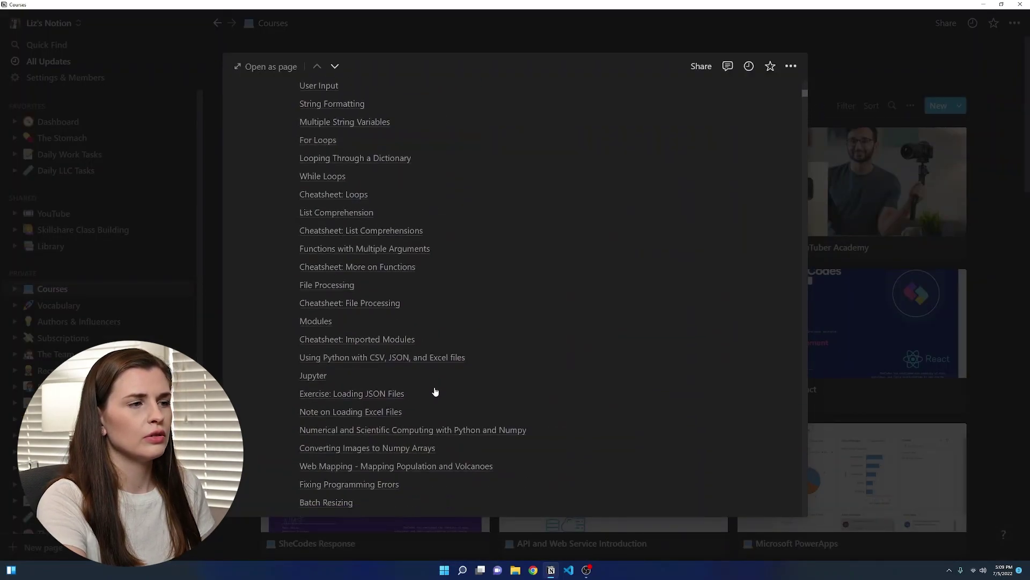
scroll(435, 392, down, 10)
scroll(435, 392, up, 3)
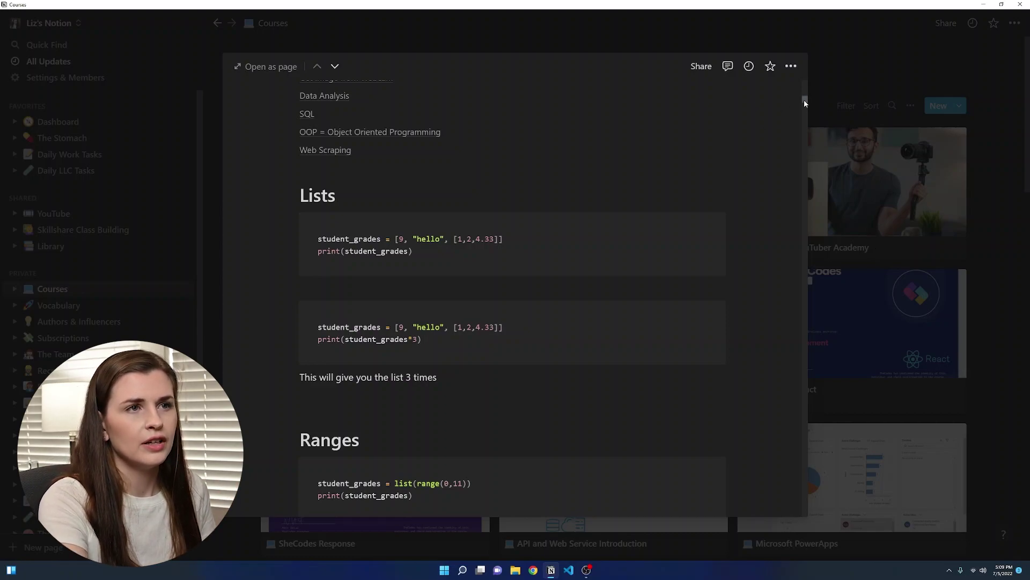
drag(804, 100, 804, 75)
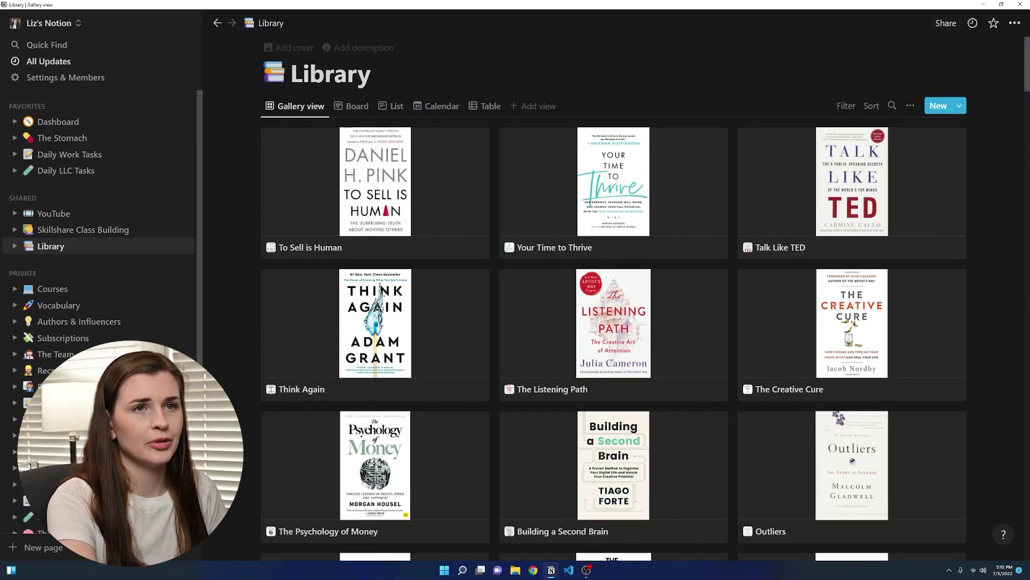
scroll(380, 289, down, 20)
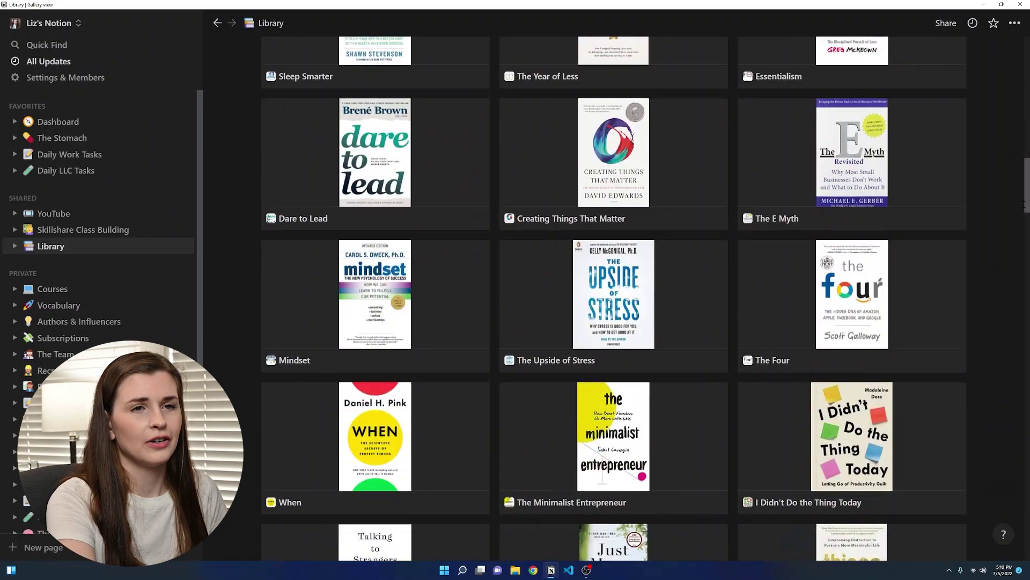
scroll(613, 299, down, 20)
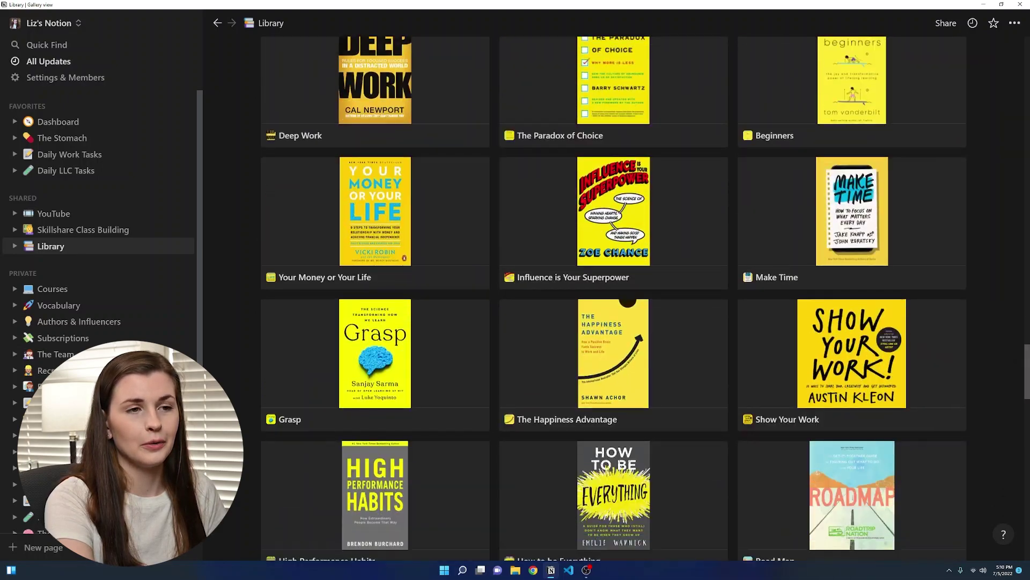
scroll(614, 299, down, 15)
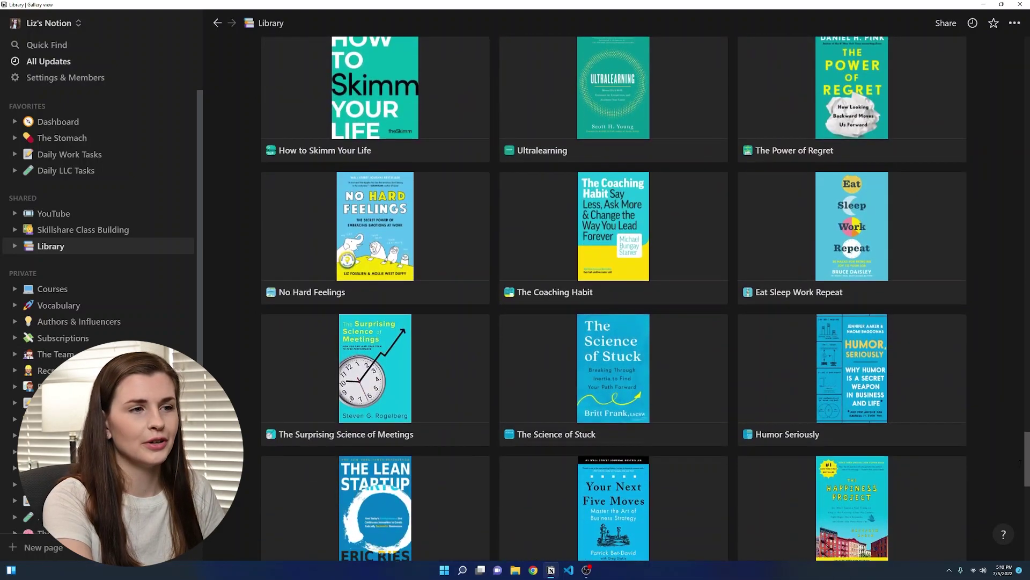
drag(1021, 462, 1027, 469)
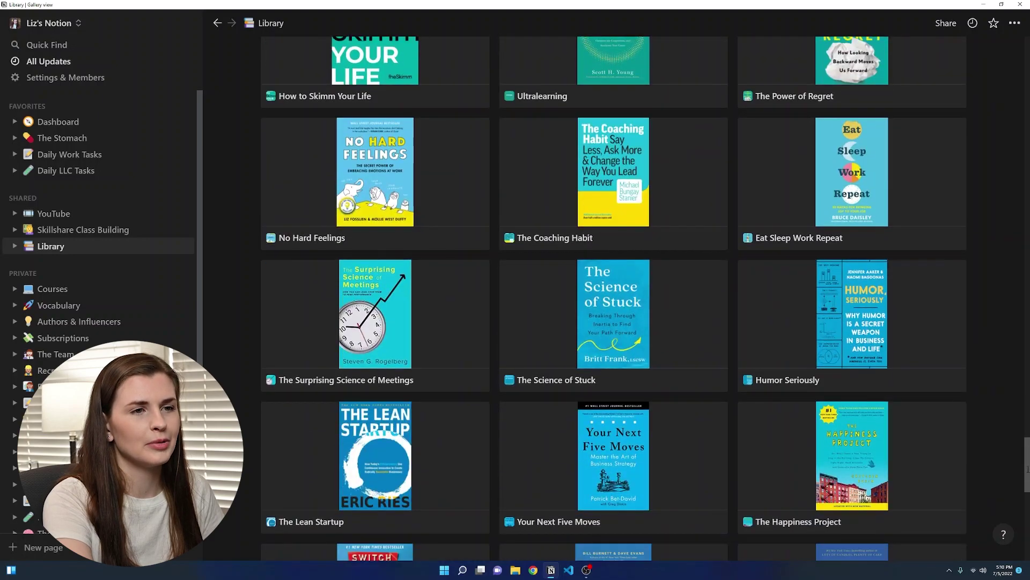
scroll(897, 356, down, 2)
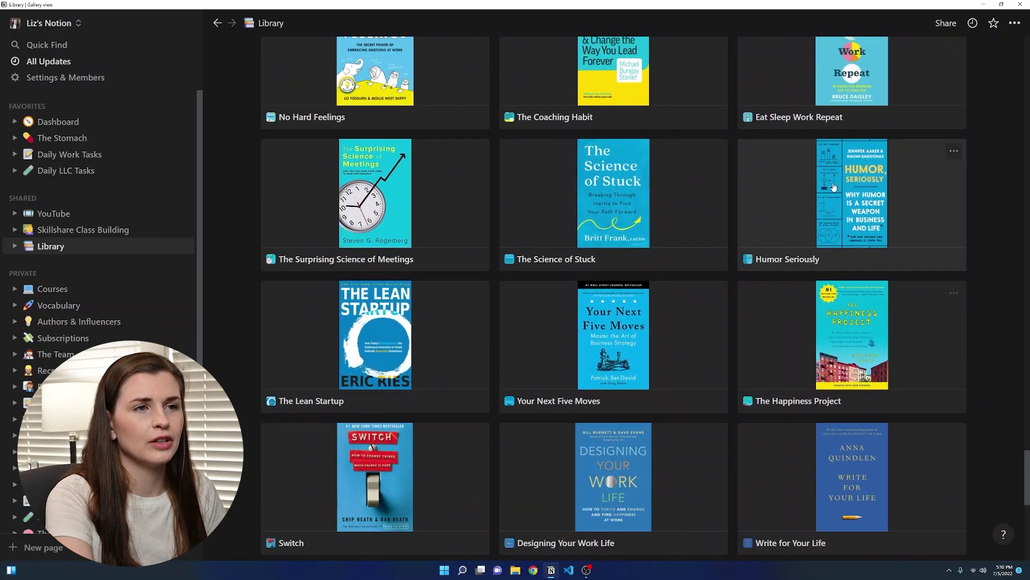
click(833, 187)
scroll(724, 392, down, 8)
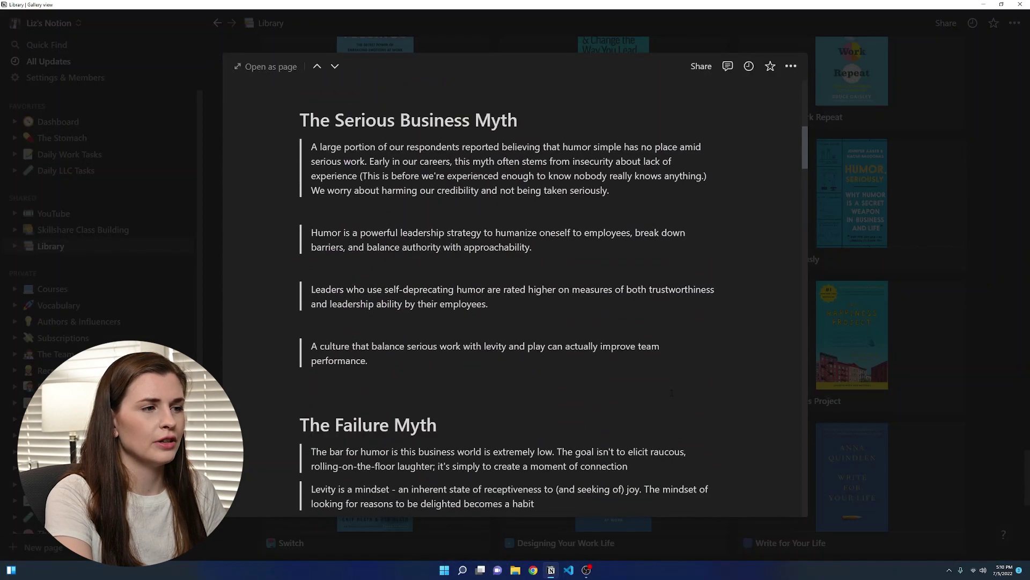
scroll(671, 393, down, 15)
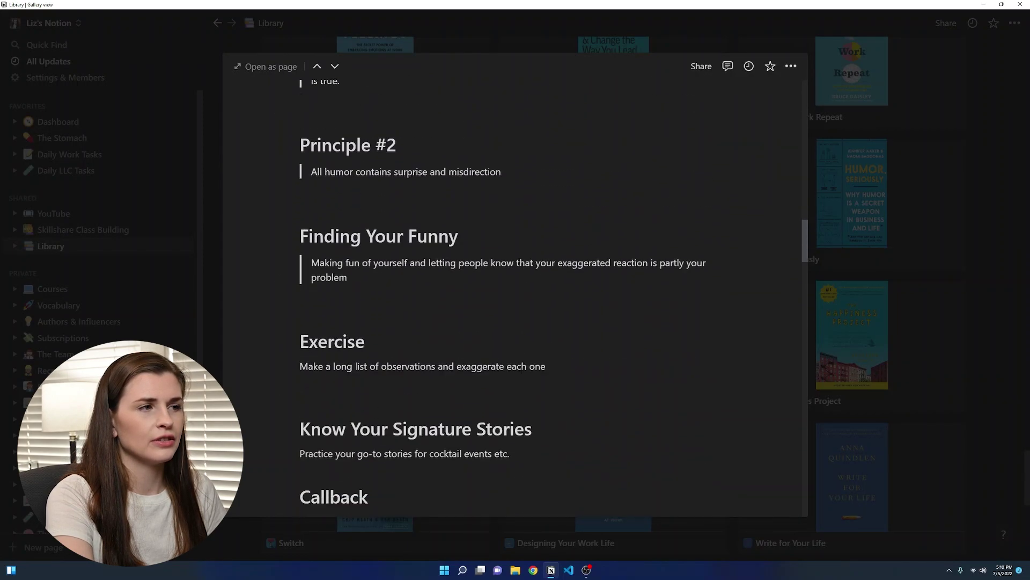
scroll(504, 298, up, 4)
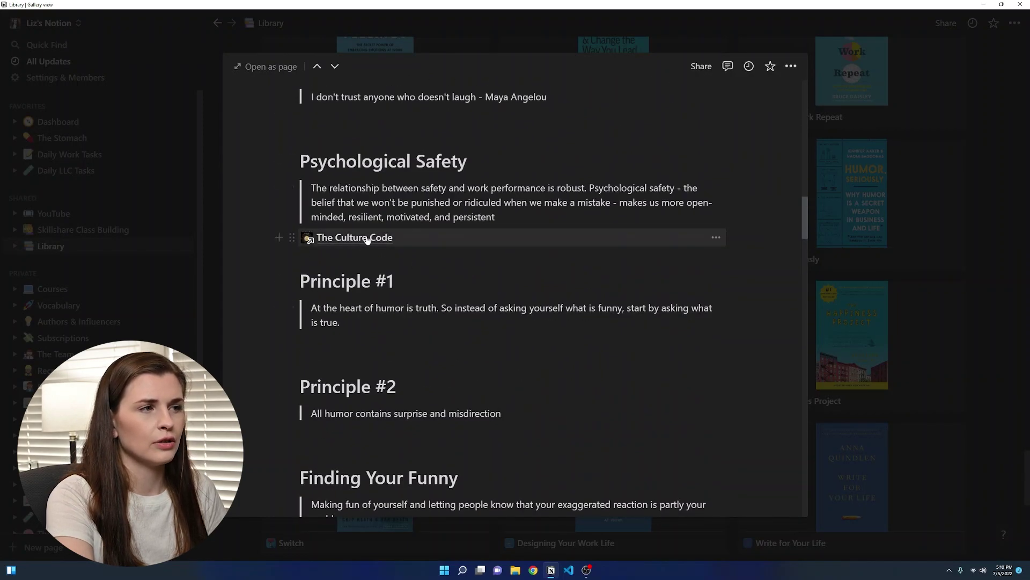
click(912, 282)
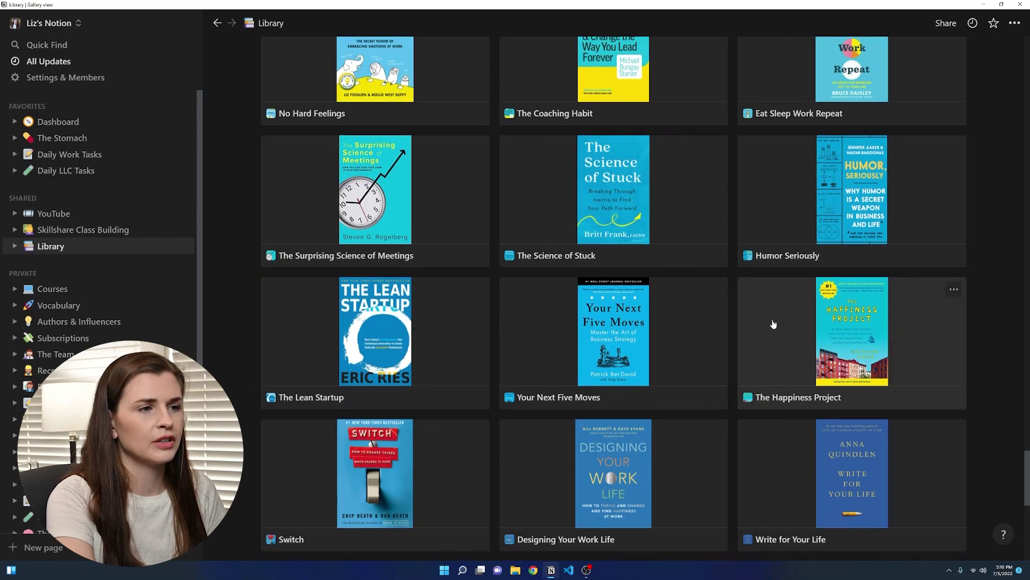
scroll(627, 417, down, 3)
click(627, 417)
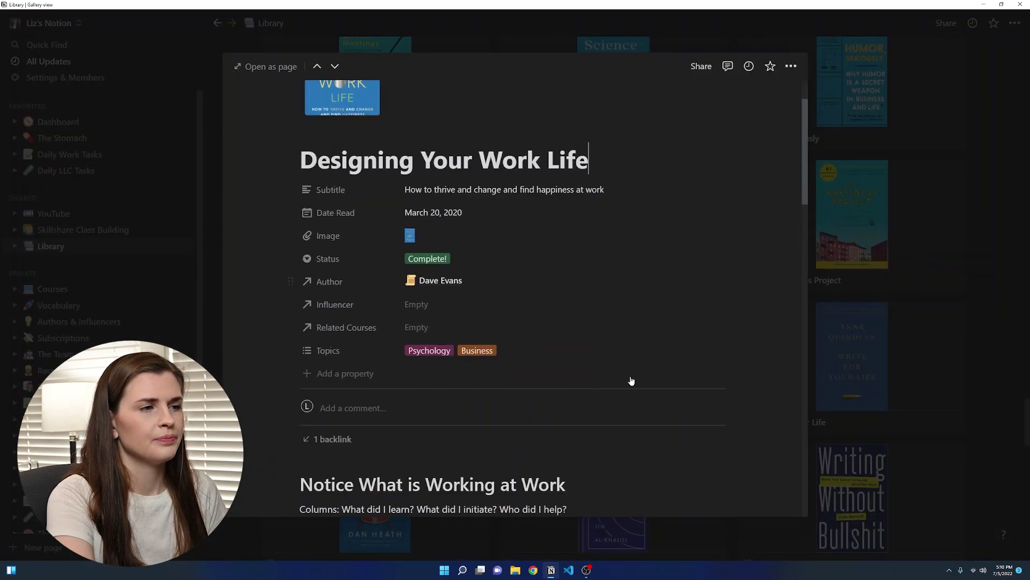
scroll(630, 378, down, 6)
scroll(629, 379, down, 4)
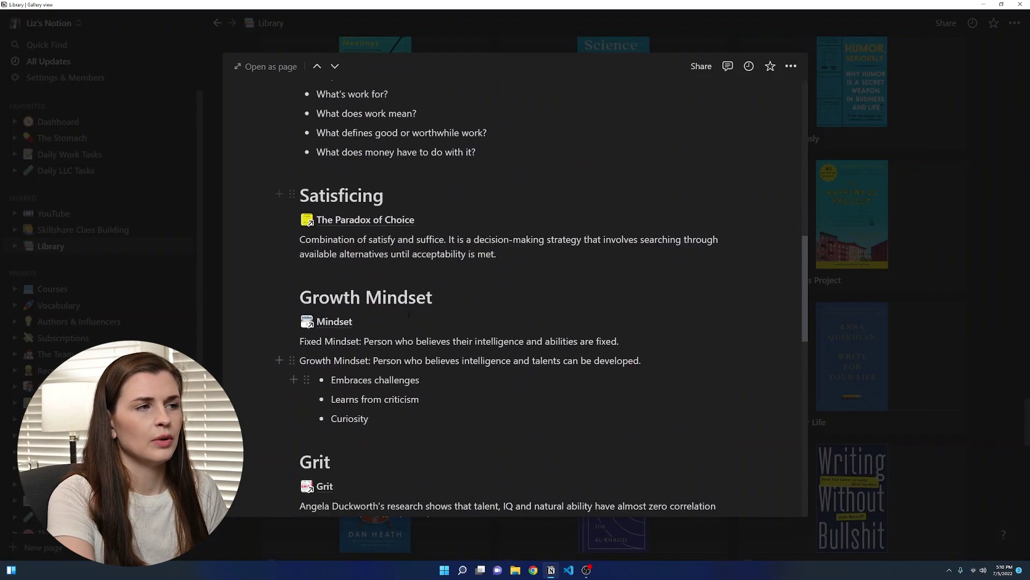
click(359, 220)
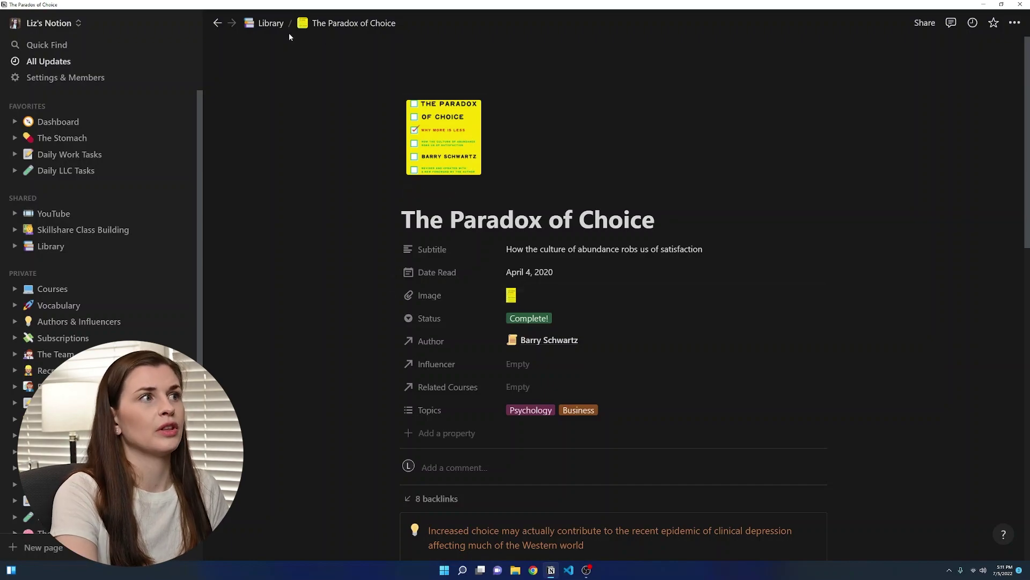
click(270, 23)
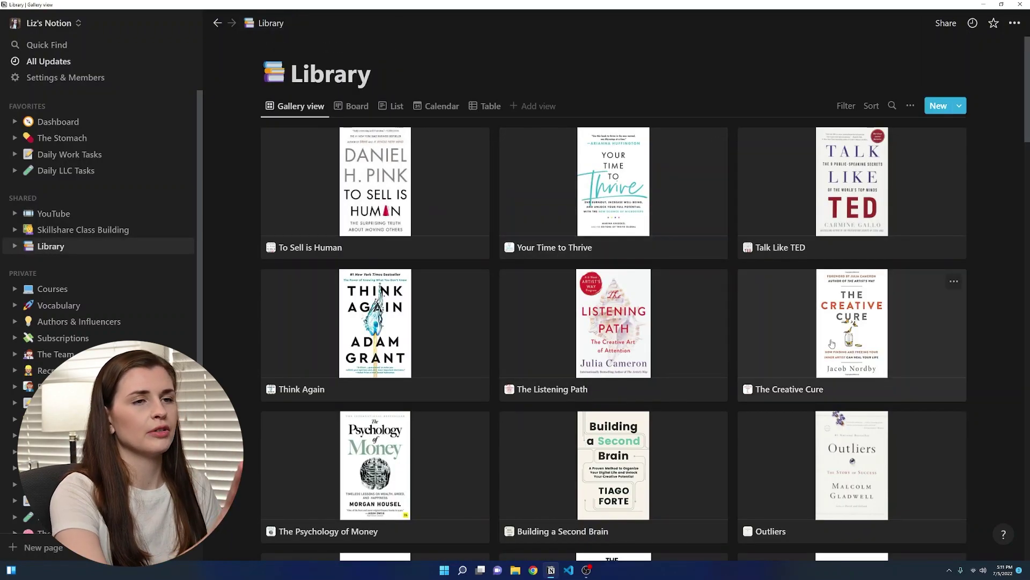